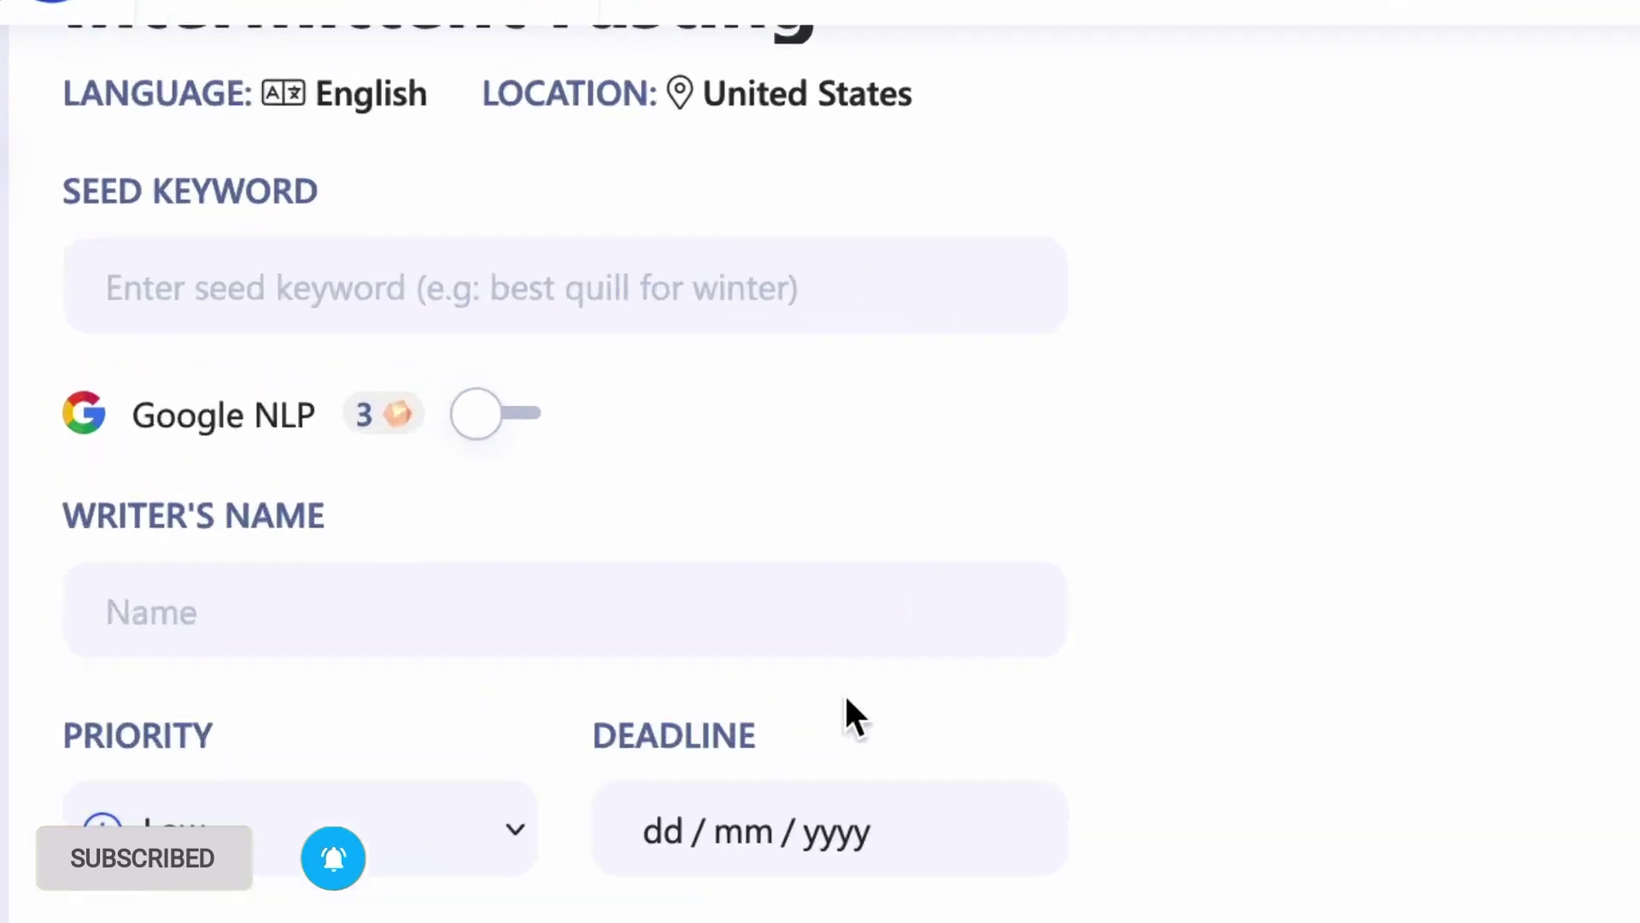
- Examine the competitive analysis table, comparing the top competitors' word counts and content sentiment
mouse_move(615, 466)
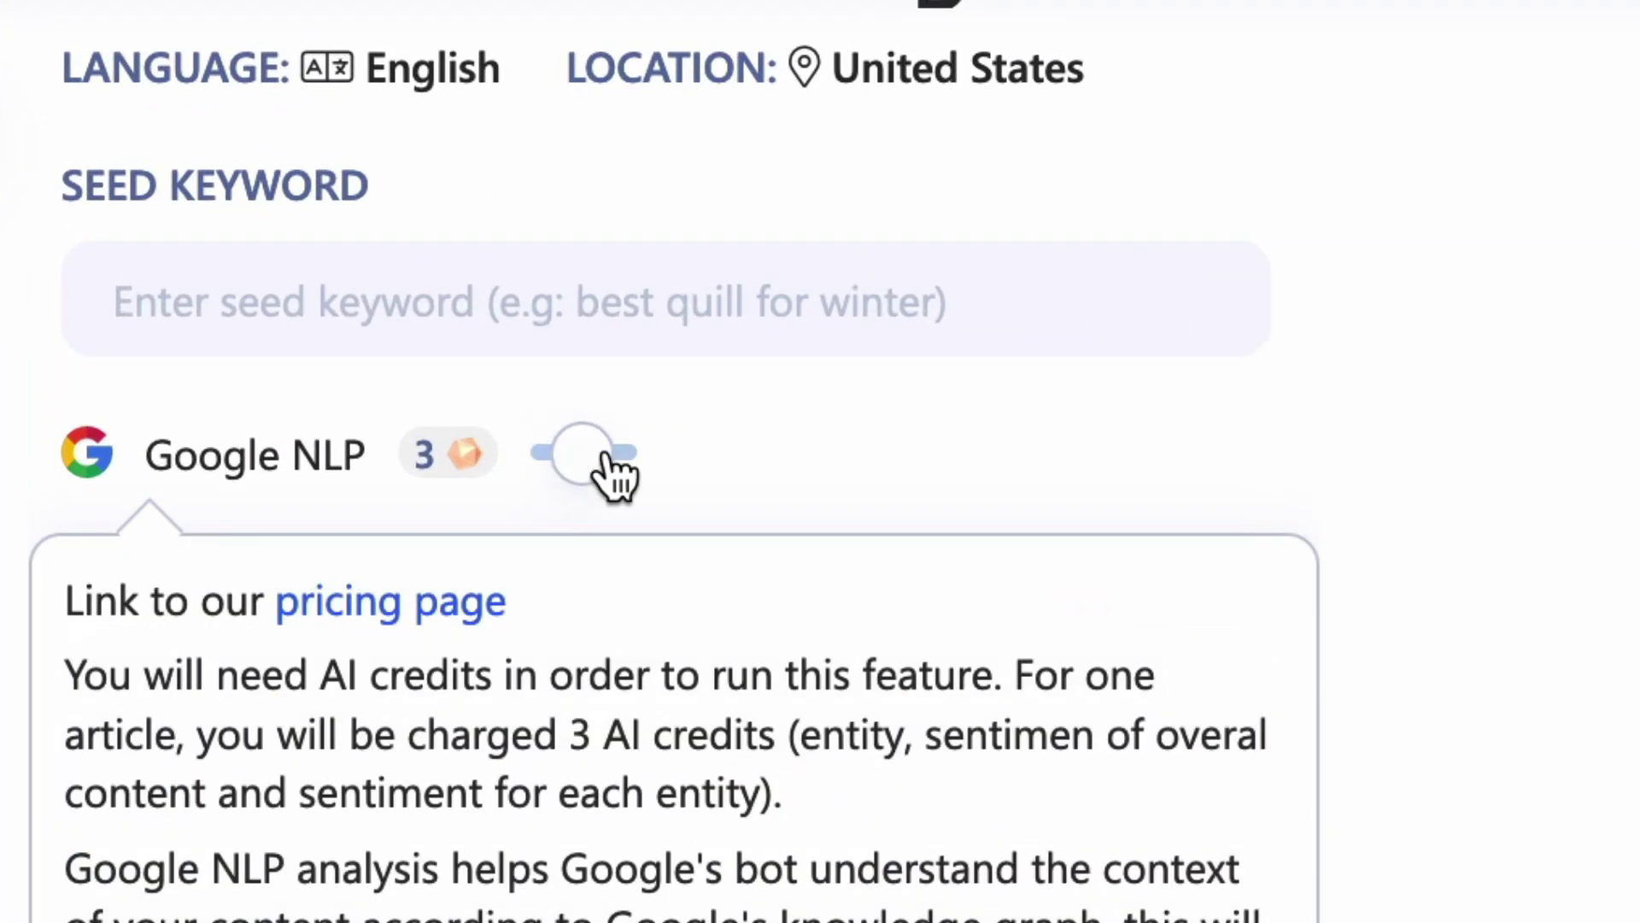
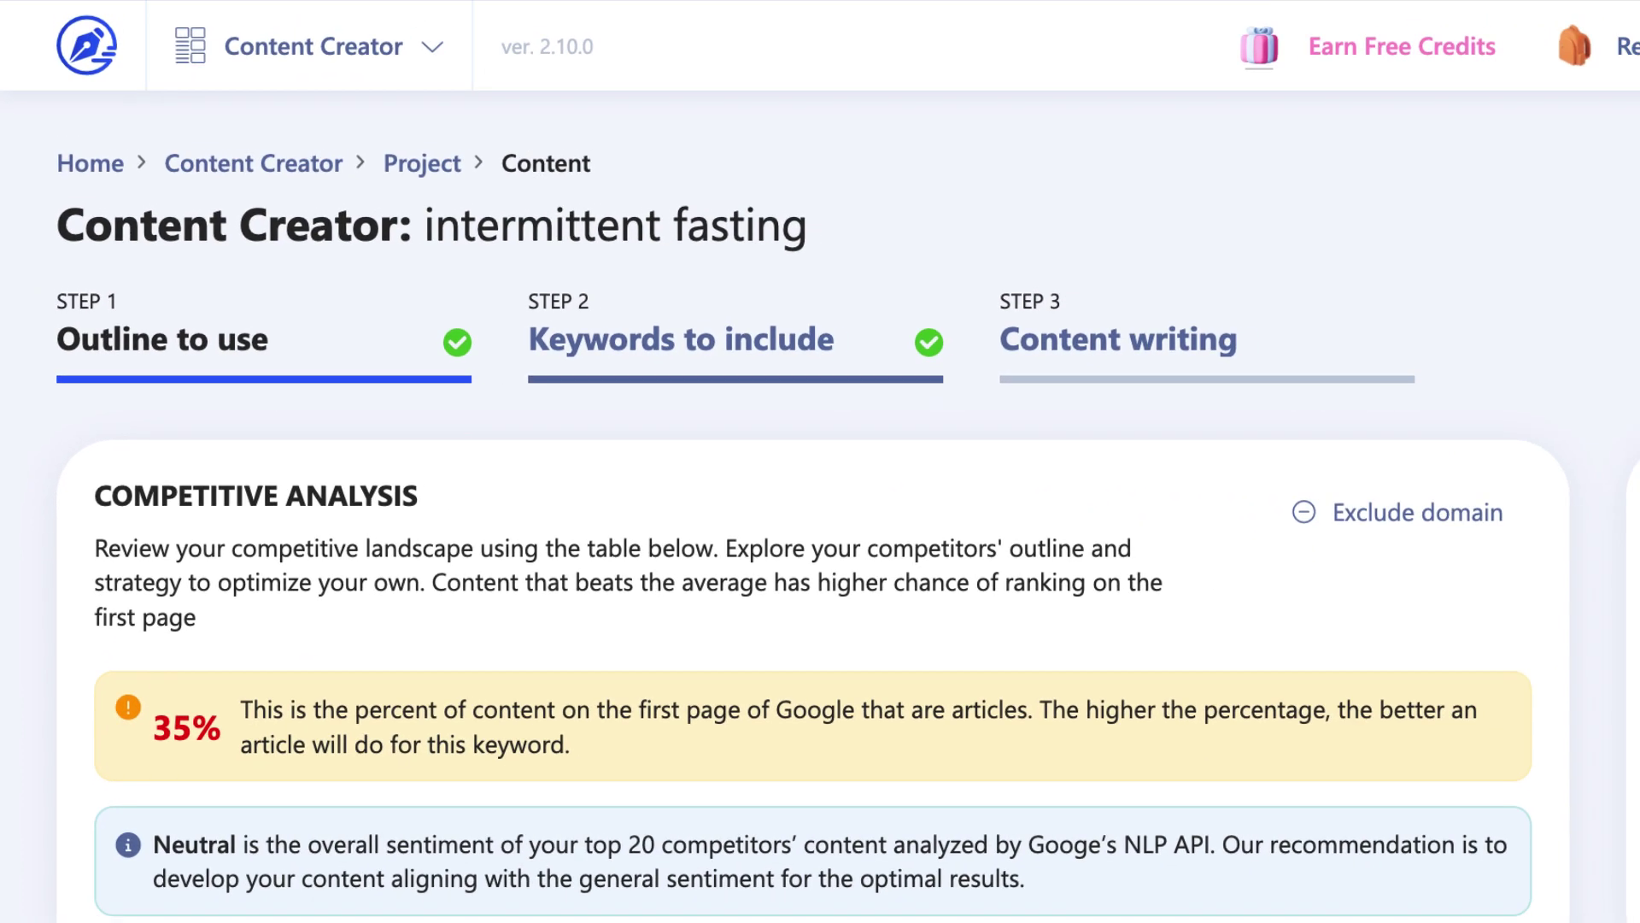
scroll(820, 513, "down", 5)
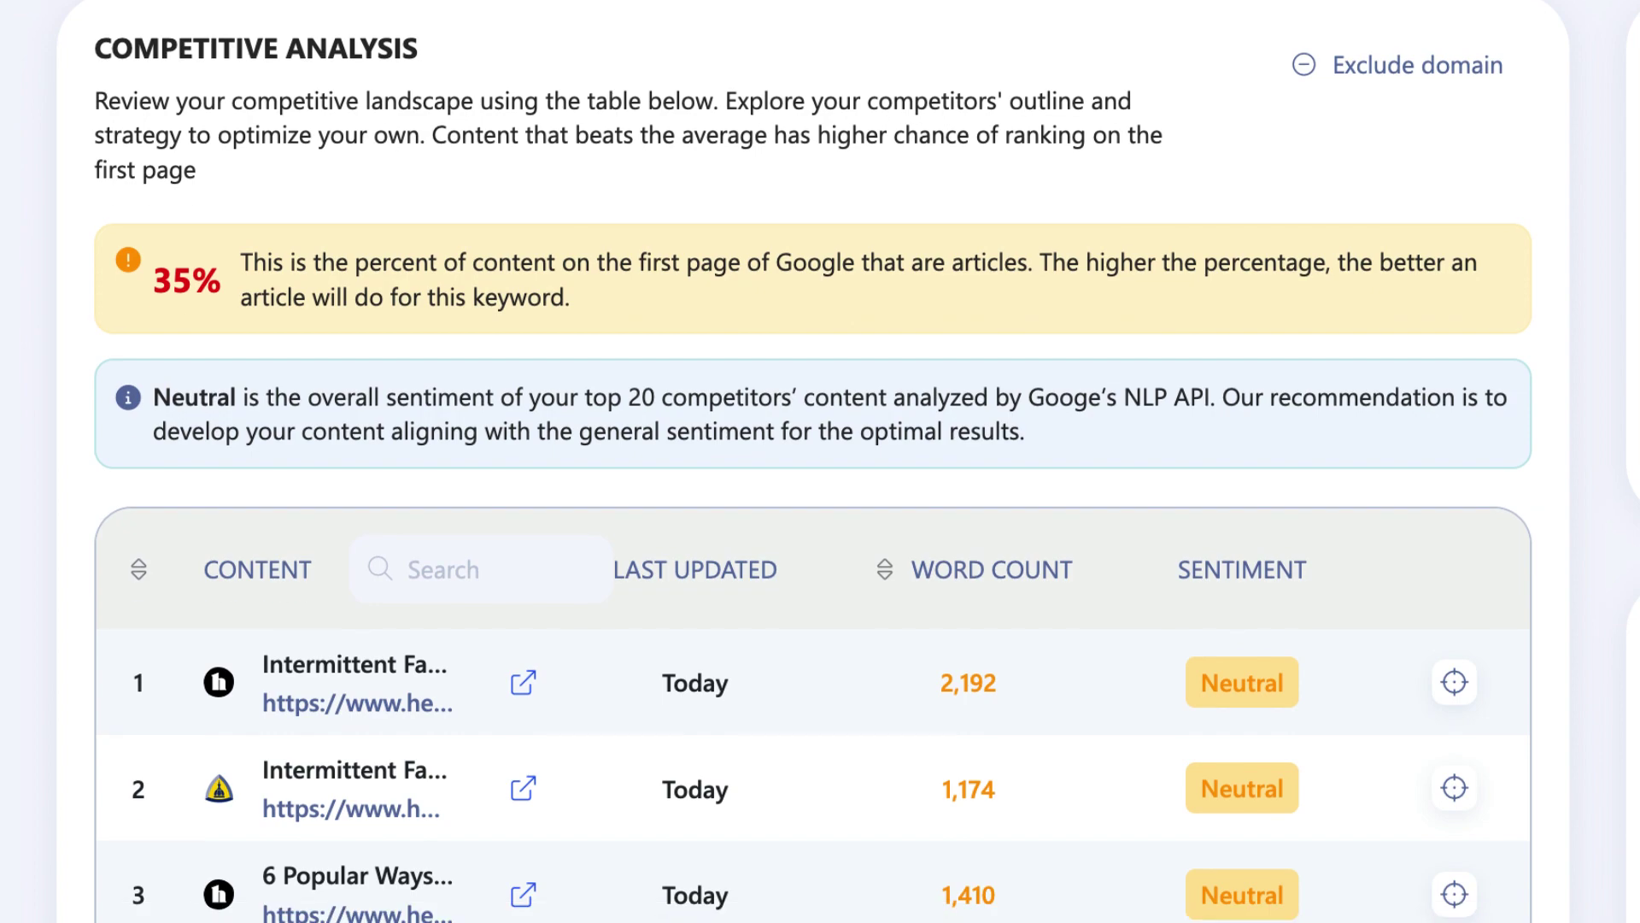
scroll(820, 461, "down", 12)
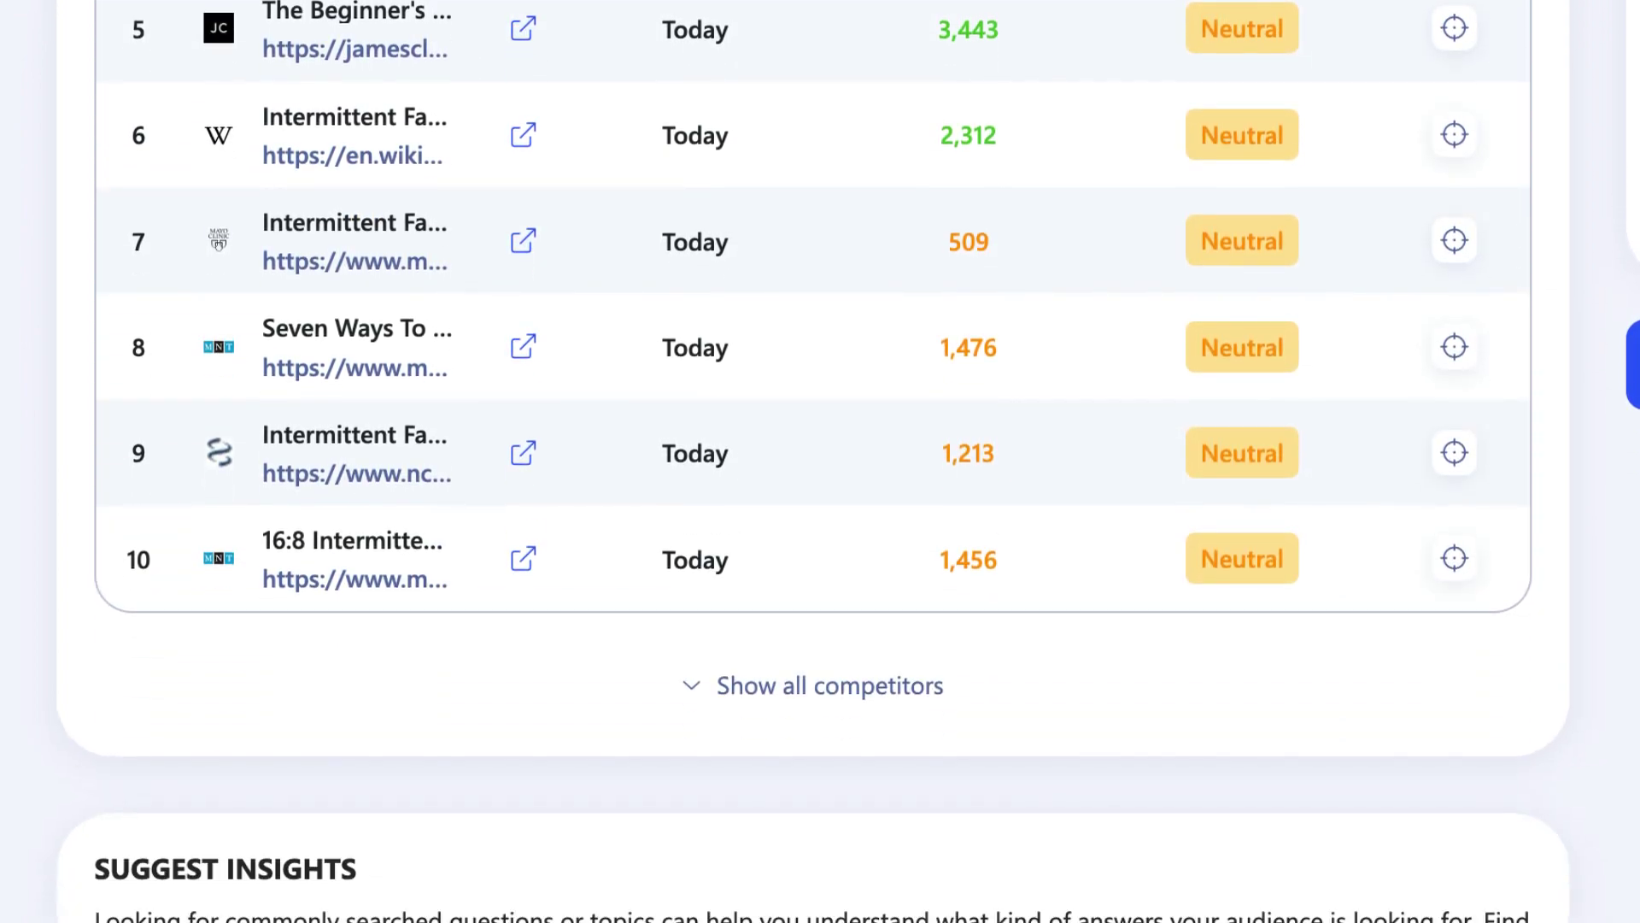
scroll(820, 462, "up", 12)
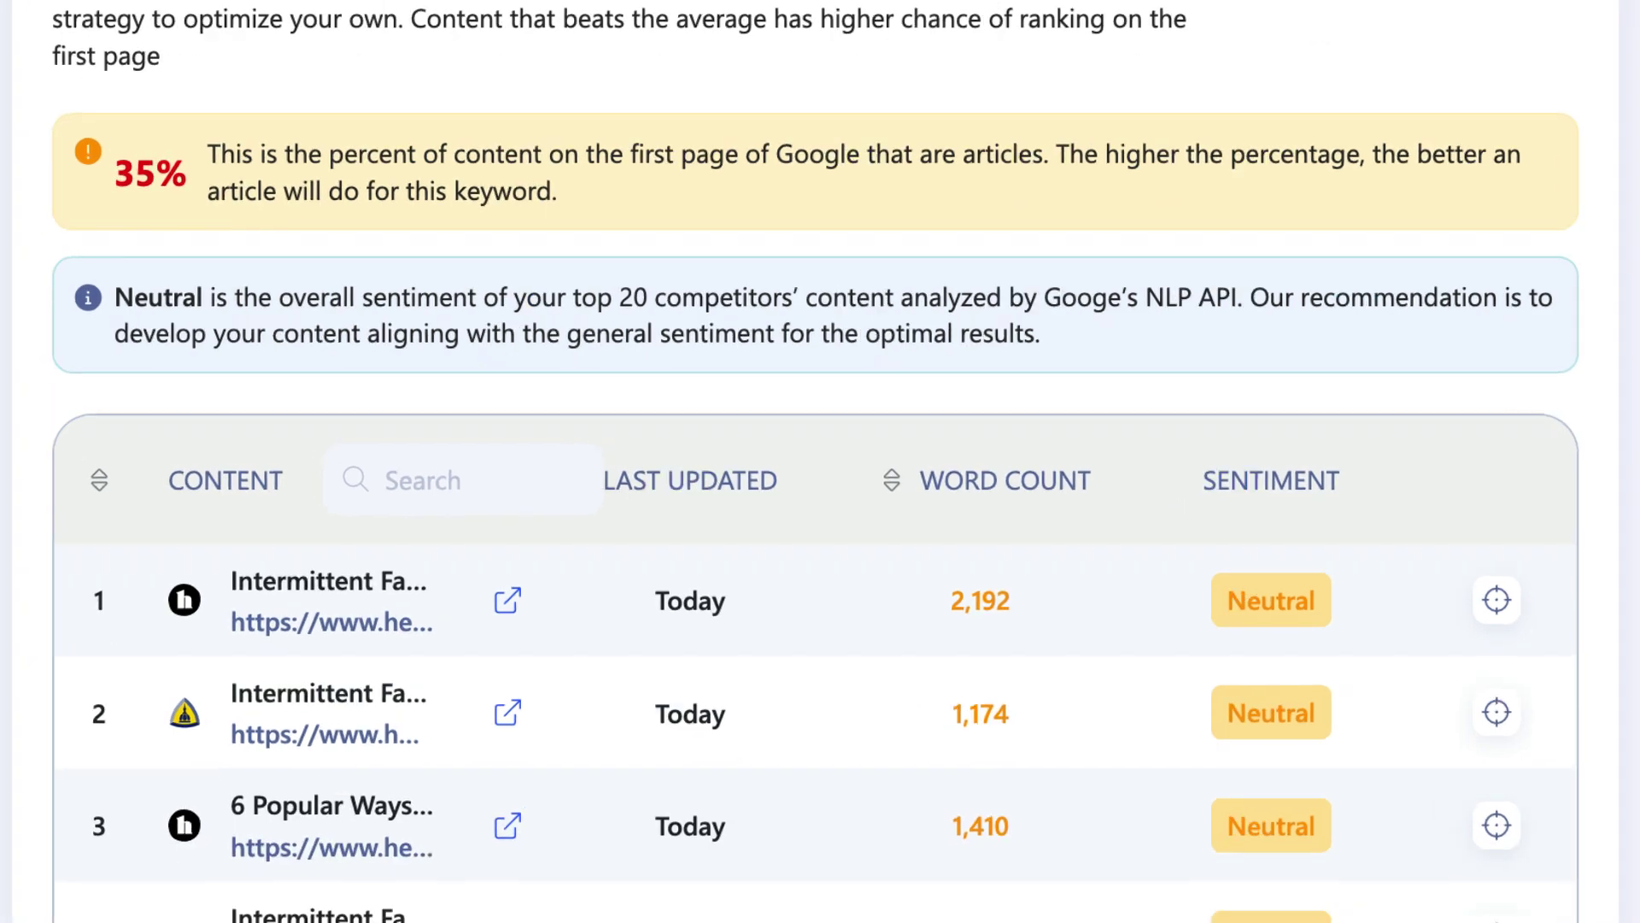
scroll(820, 462, "down", 2)
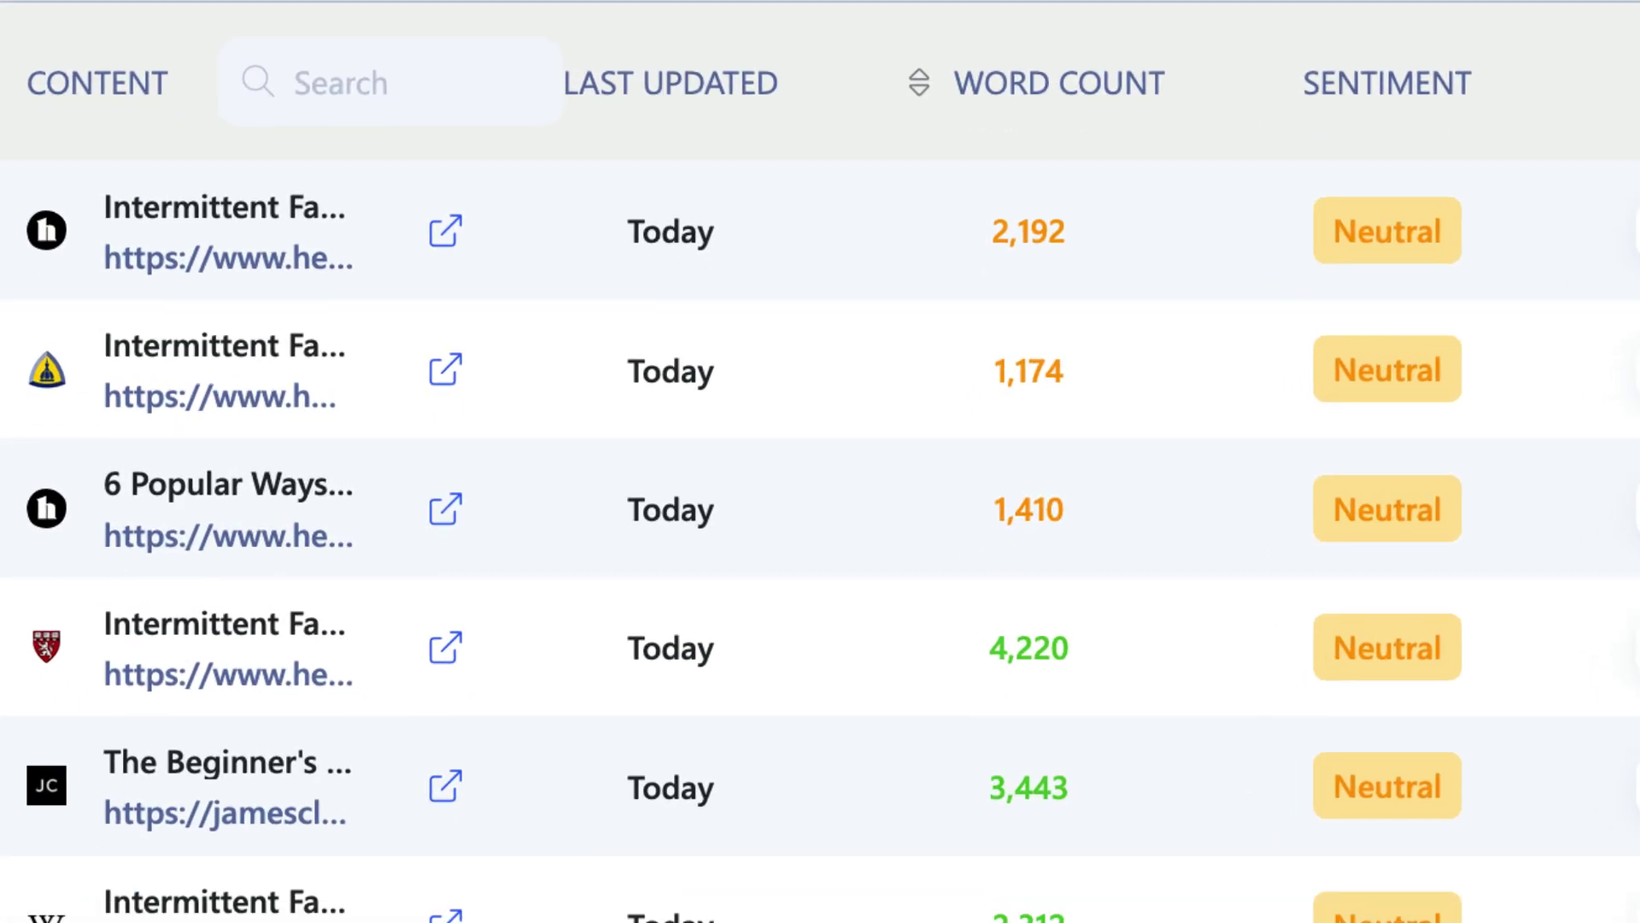
scroll(820, 461, "down", 3)
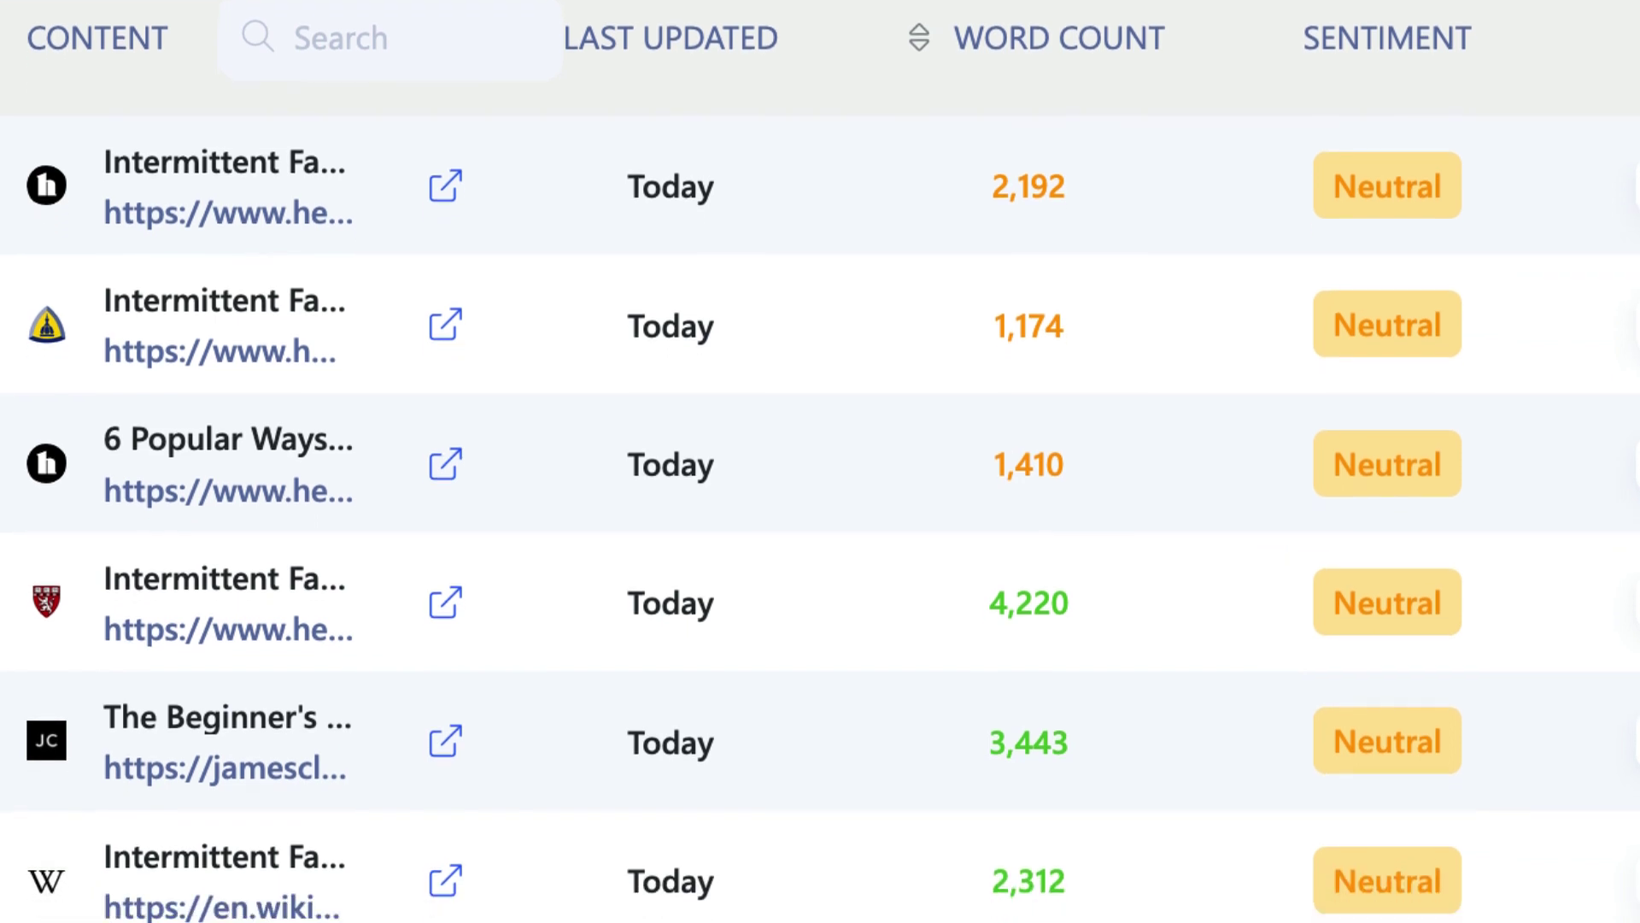
scroll(820, 461, "down", 3)
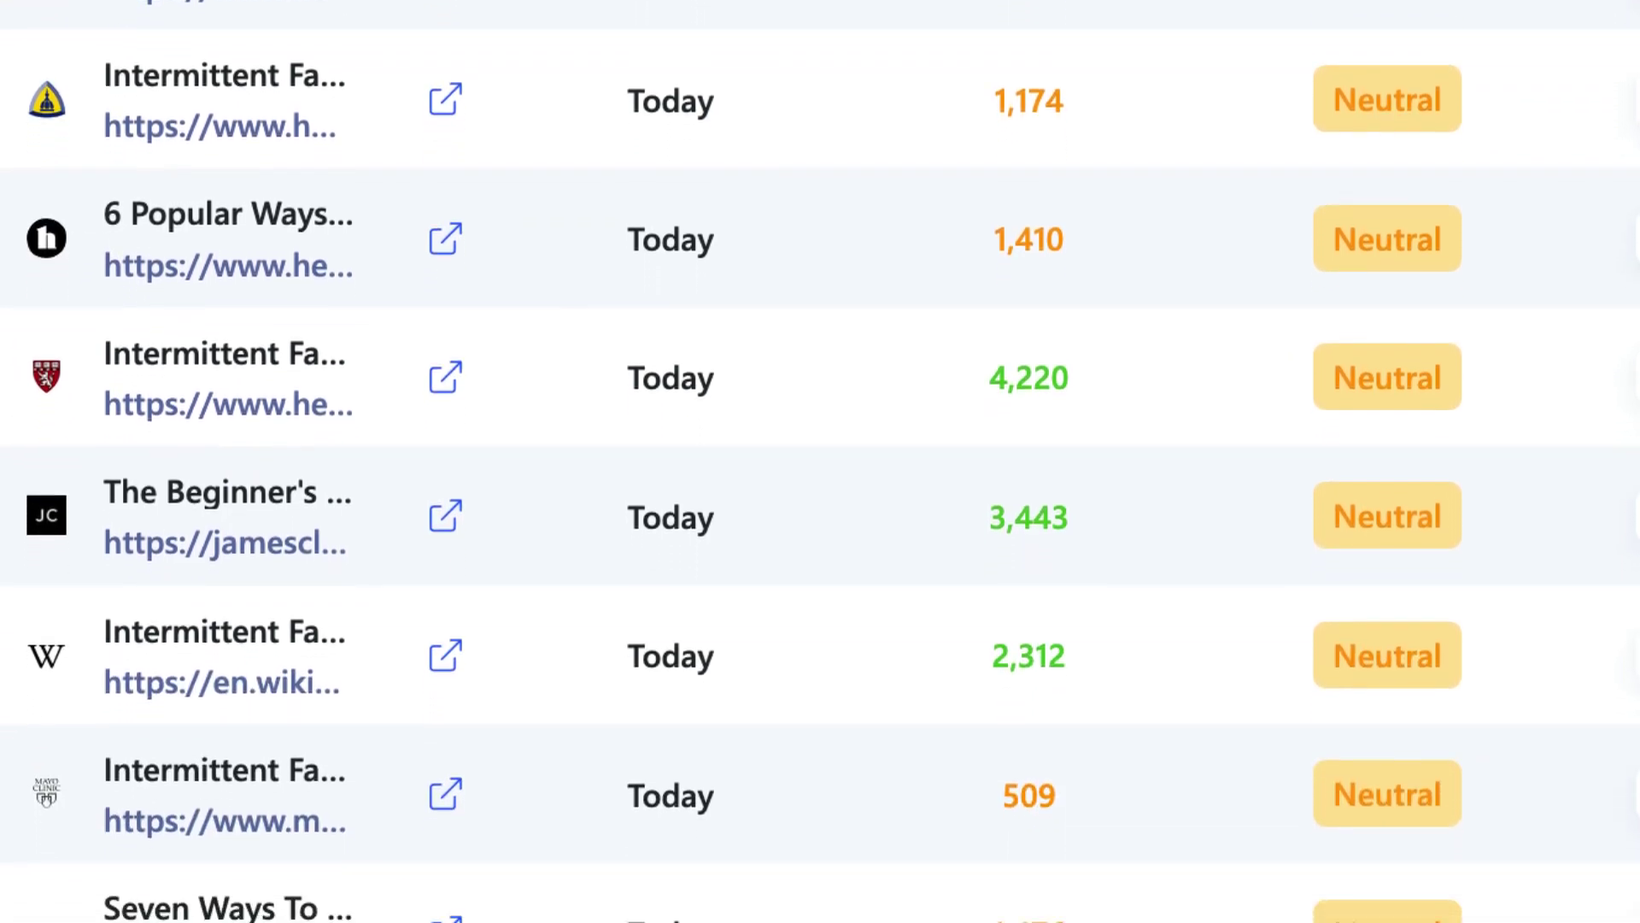
scroll(821, 461, "down", 3)
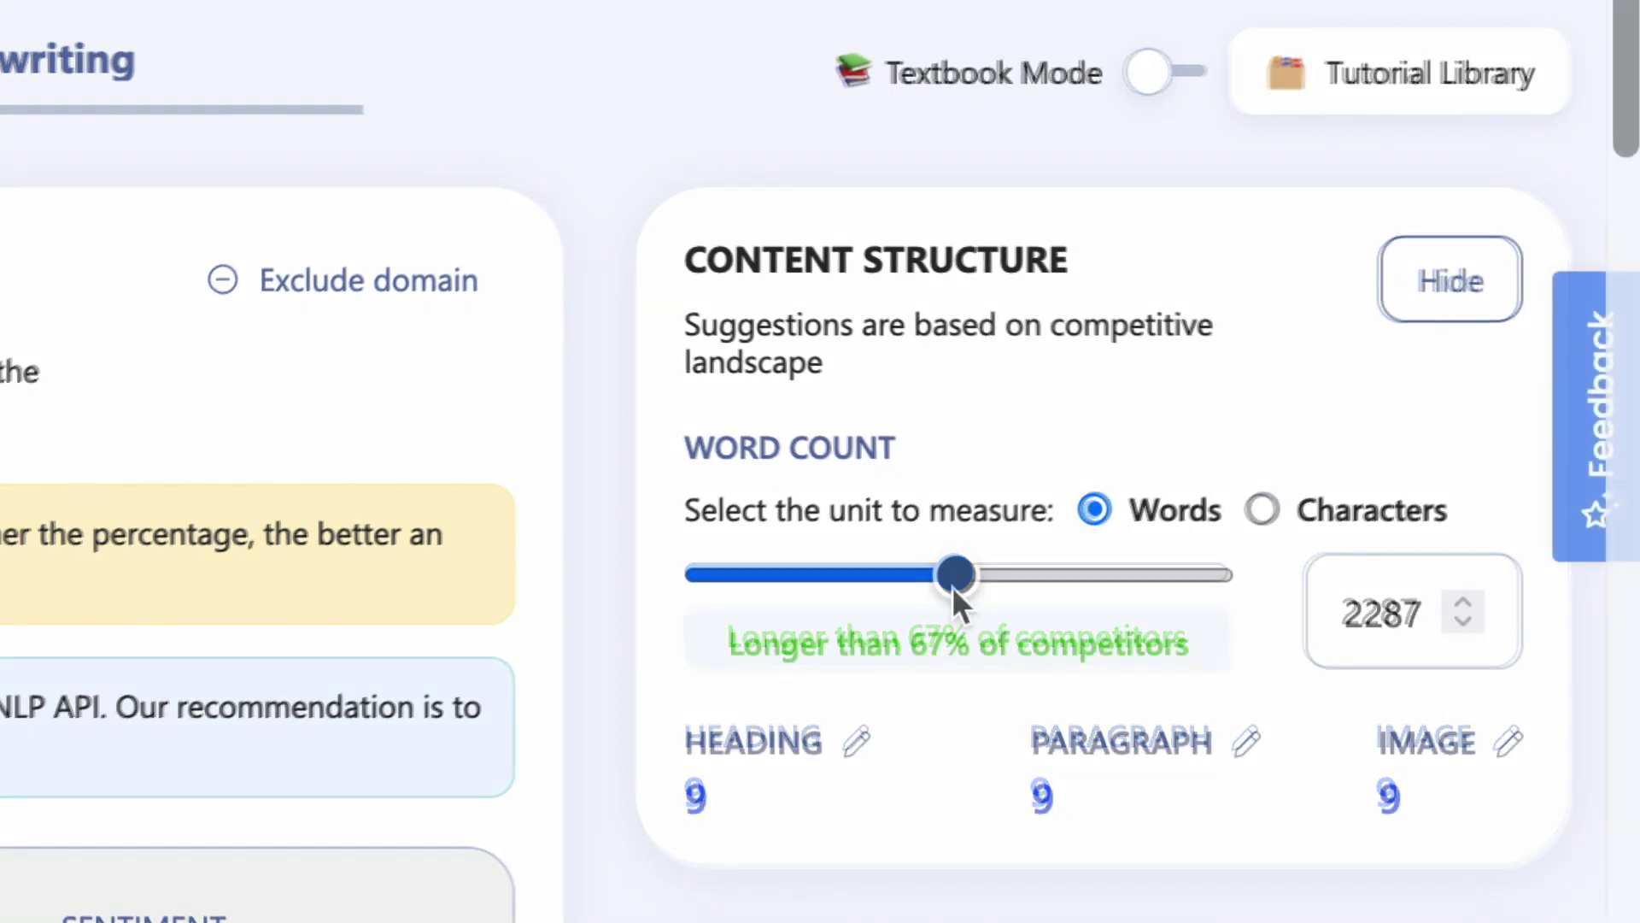
- Set the target word count in the content structure to 2190 words
left_click_drag(952, 584, 1147, 533)
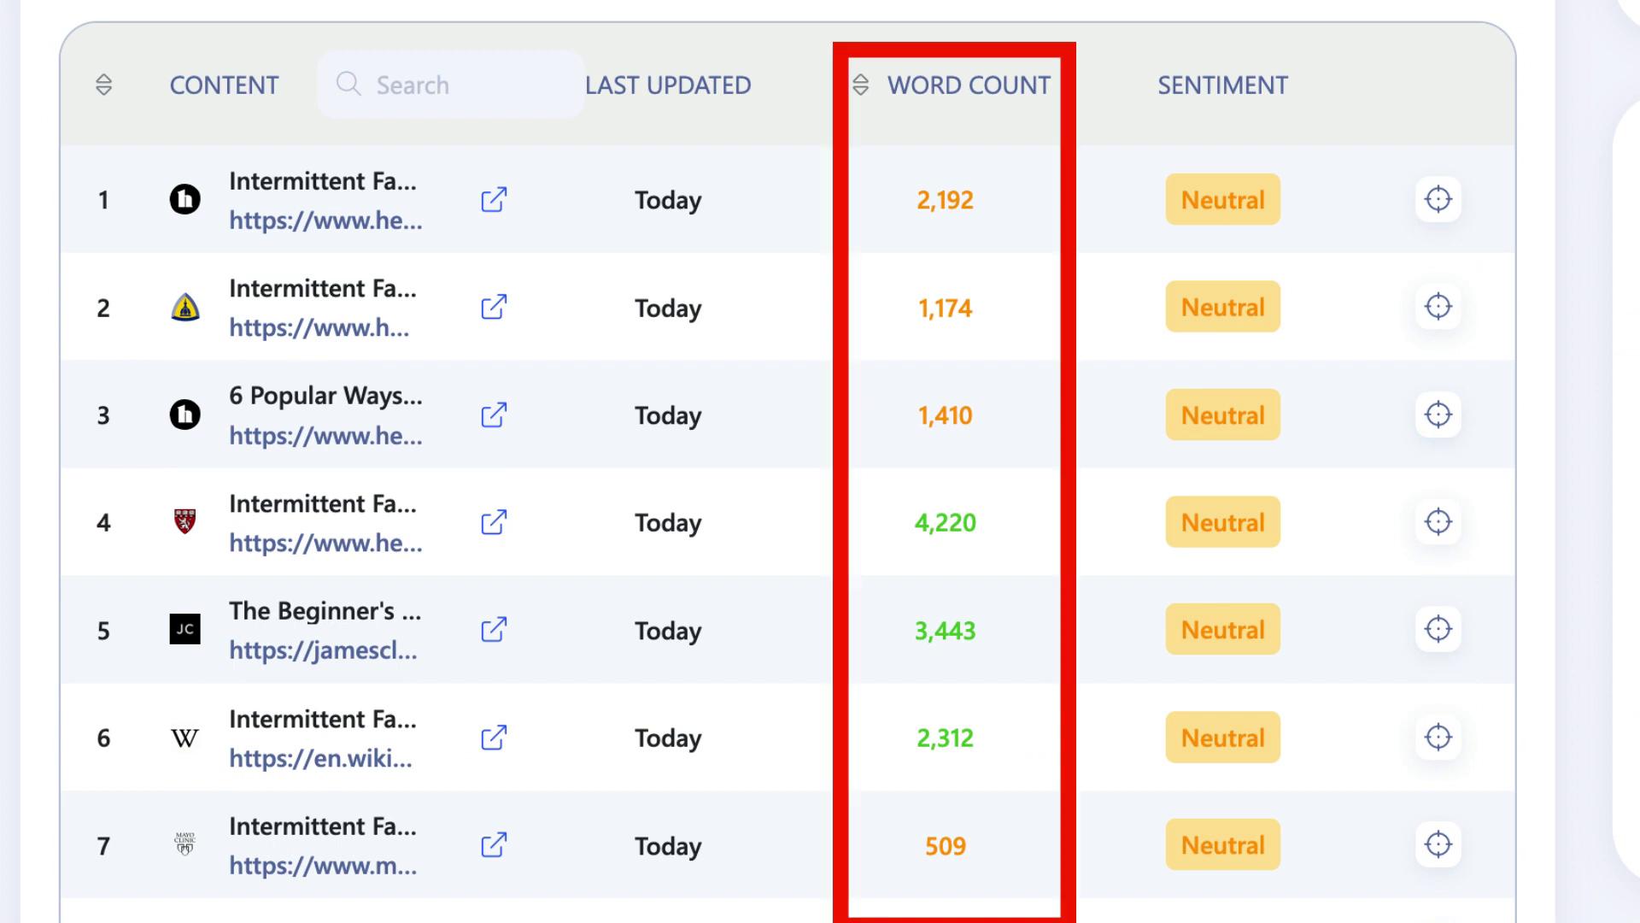
scroll(857, 577, "up", 3)
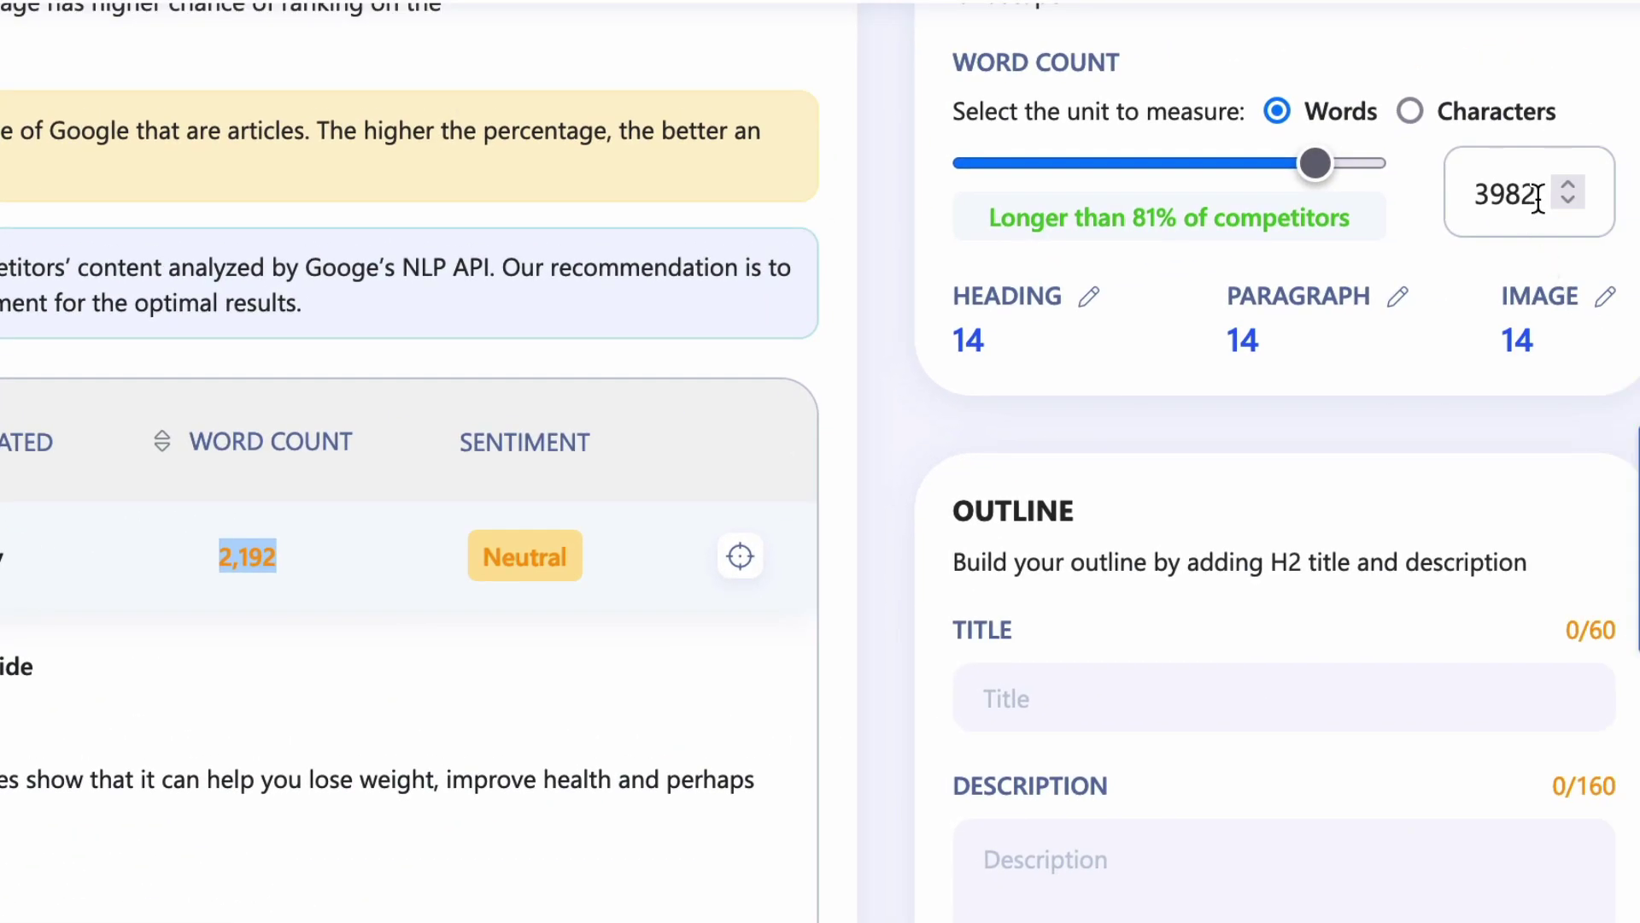
double_click(1537, 197)
type("21")
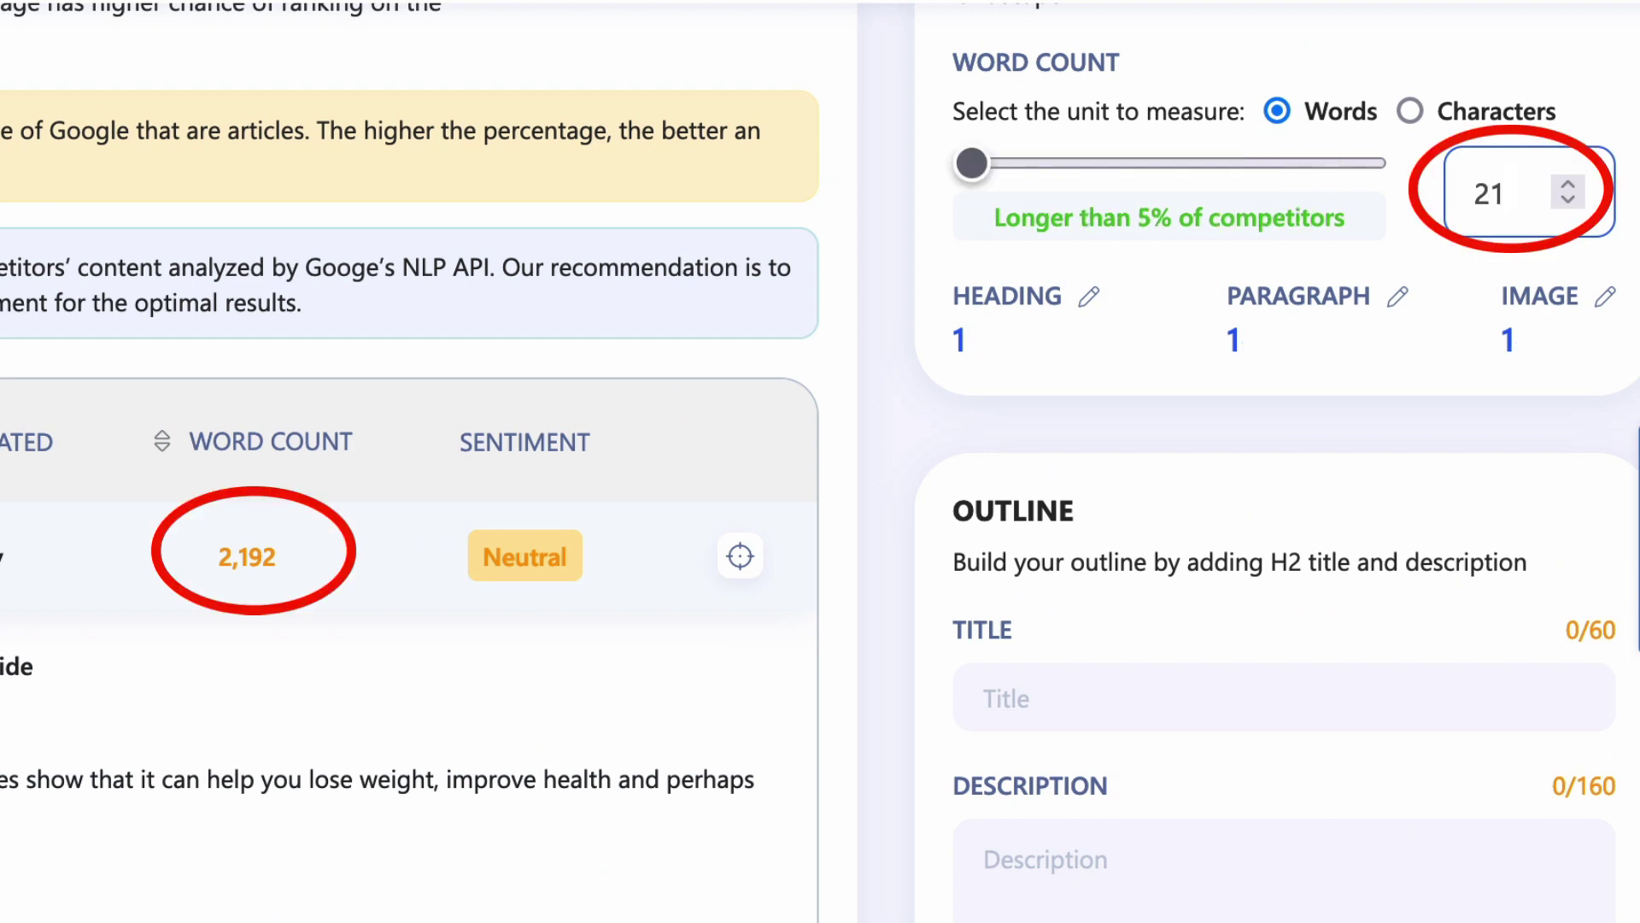
type("90")
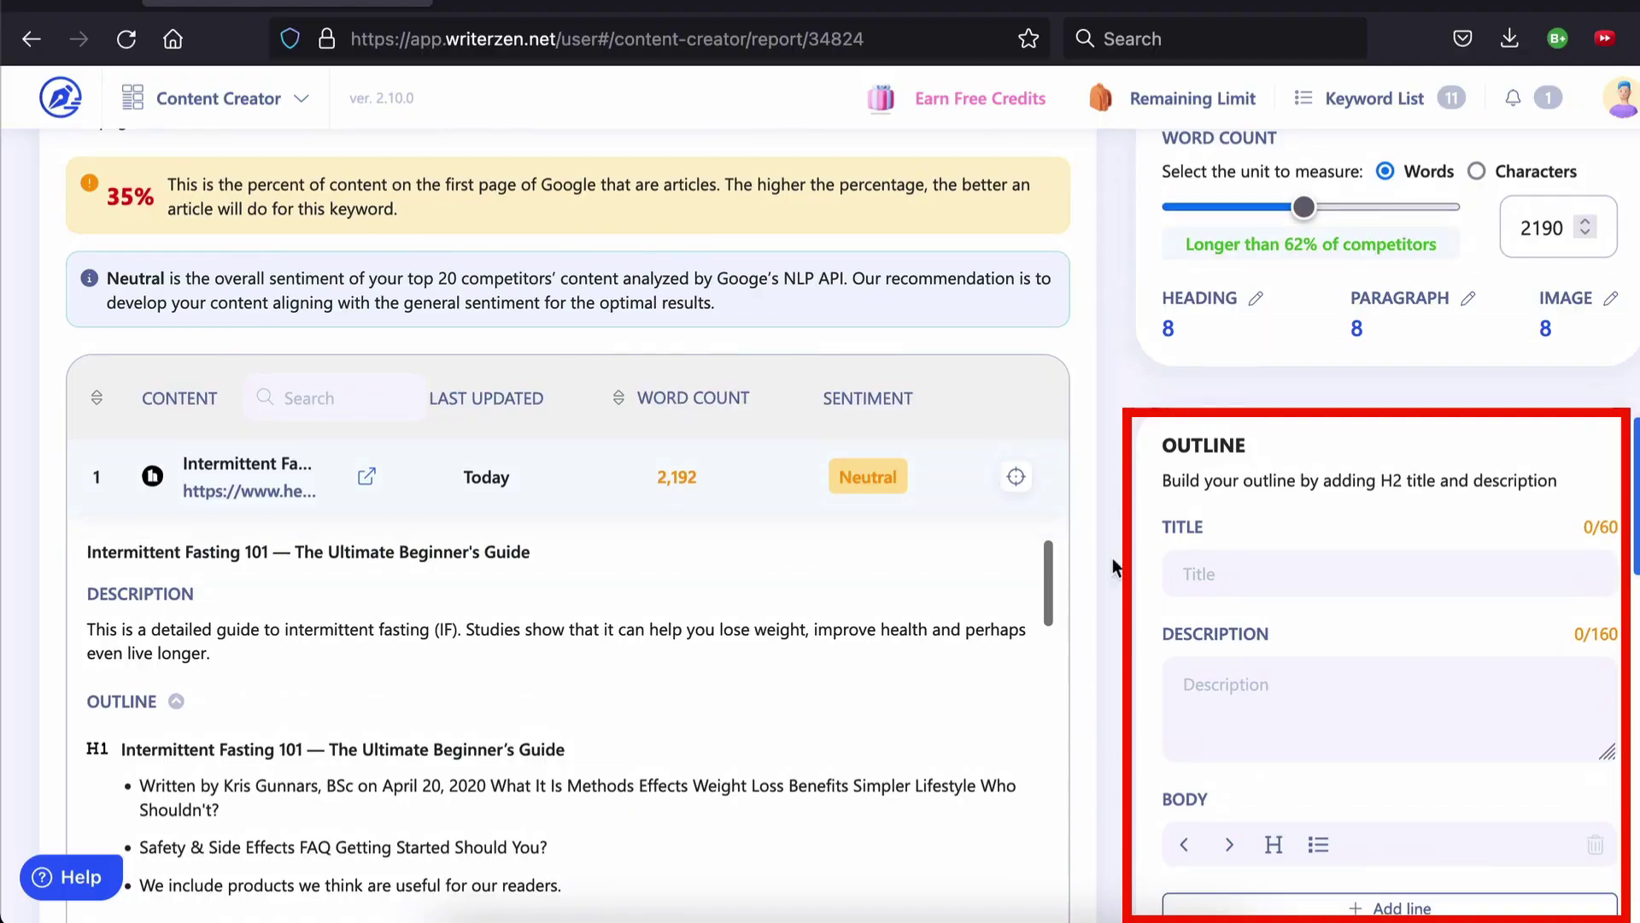
- Give the outline the title "Intermittent Fasting Guide" and the description "How to do intermittent fasting"
type("Intermittent Fasting ")
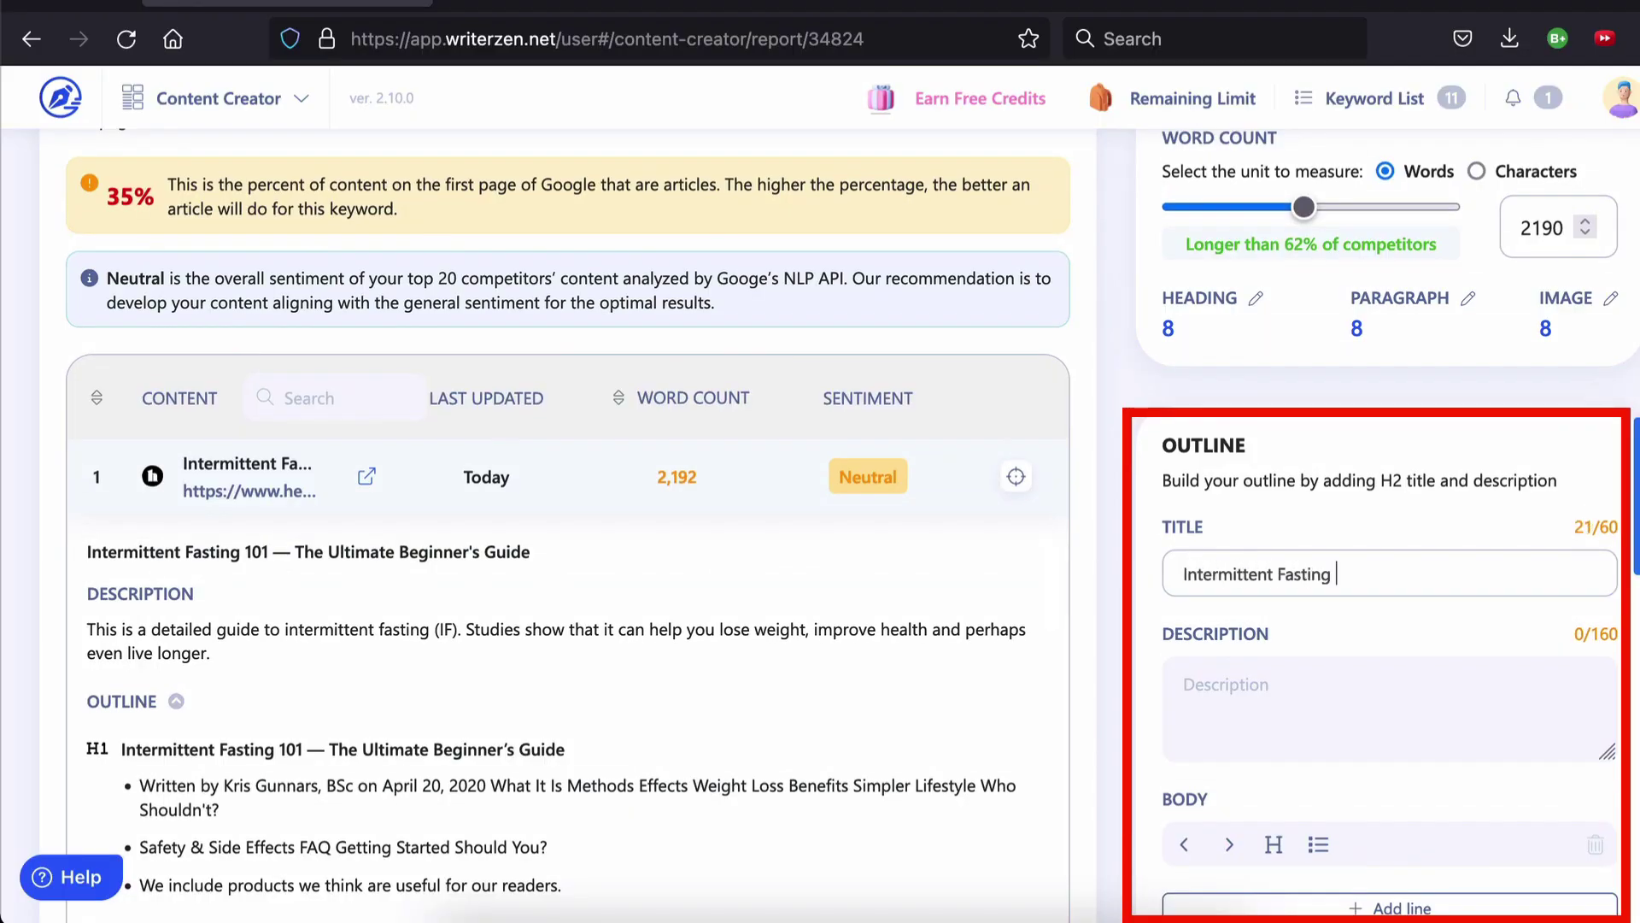
type("Guide")
left_click(384, 560)
left_click(1192, 688)
type("H")
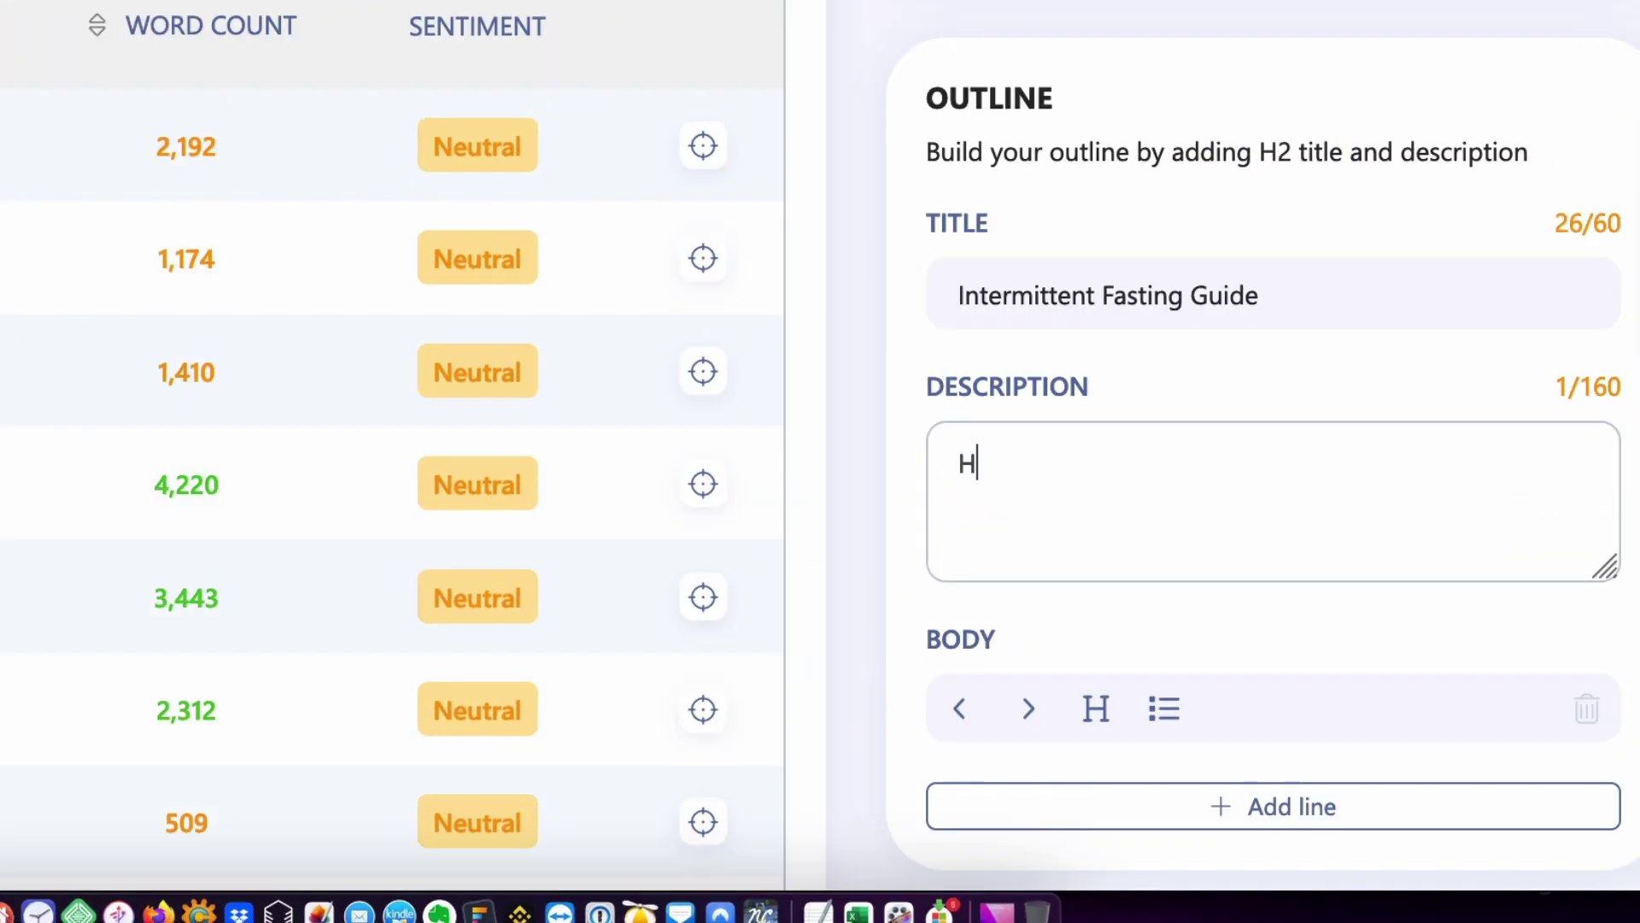
type("ow to do intermittent fasting")
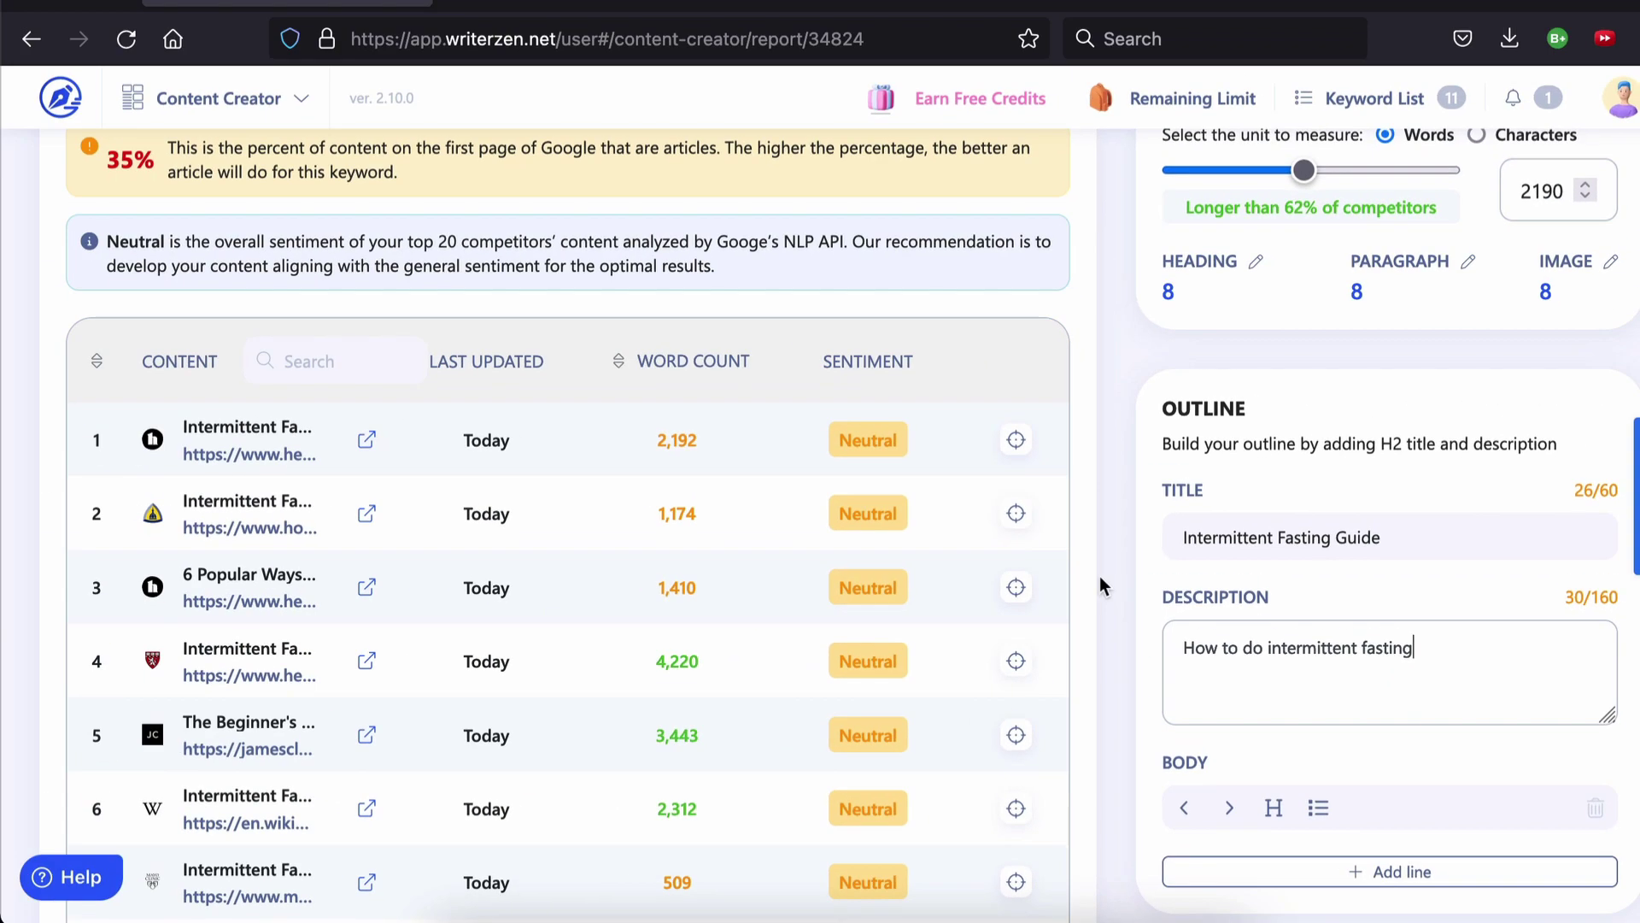
- Expand the first competitor's outline and add its H2 heading "What Is Intermittent Fasting (IF)?" to the outline body
scroll(1102, 581, "down", 1)
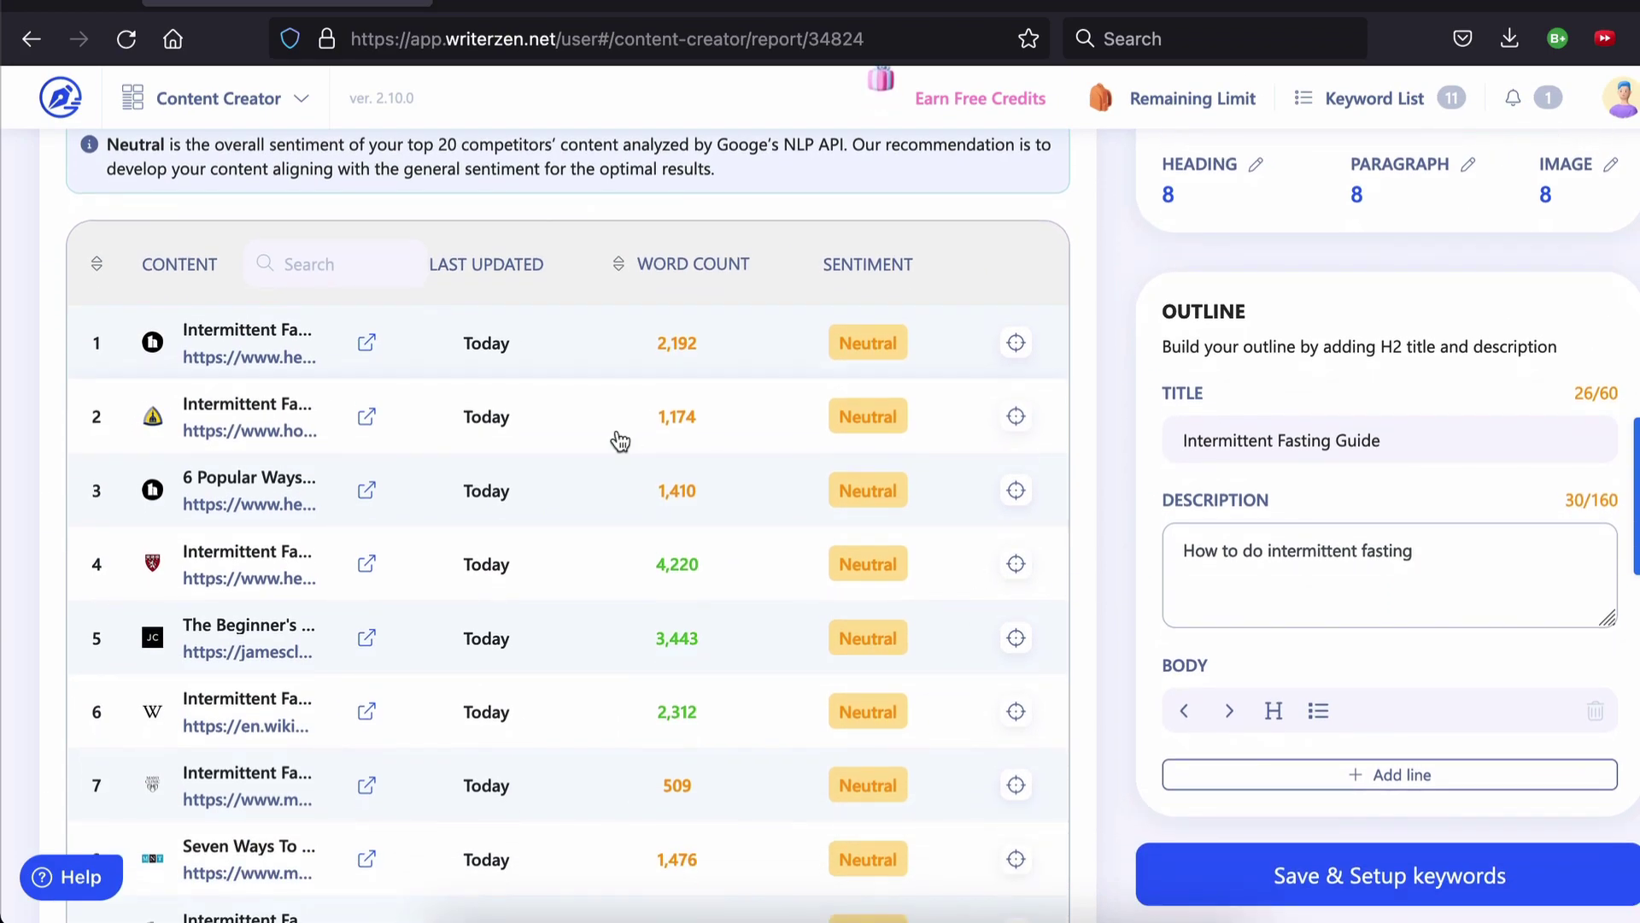
left_click(412, 356)
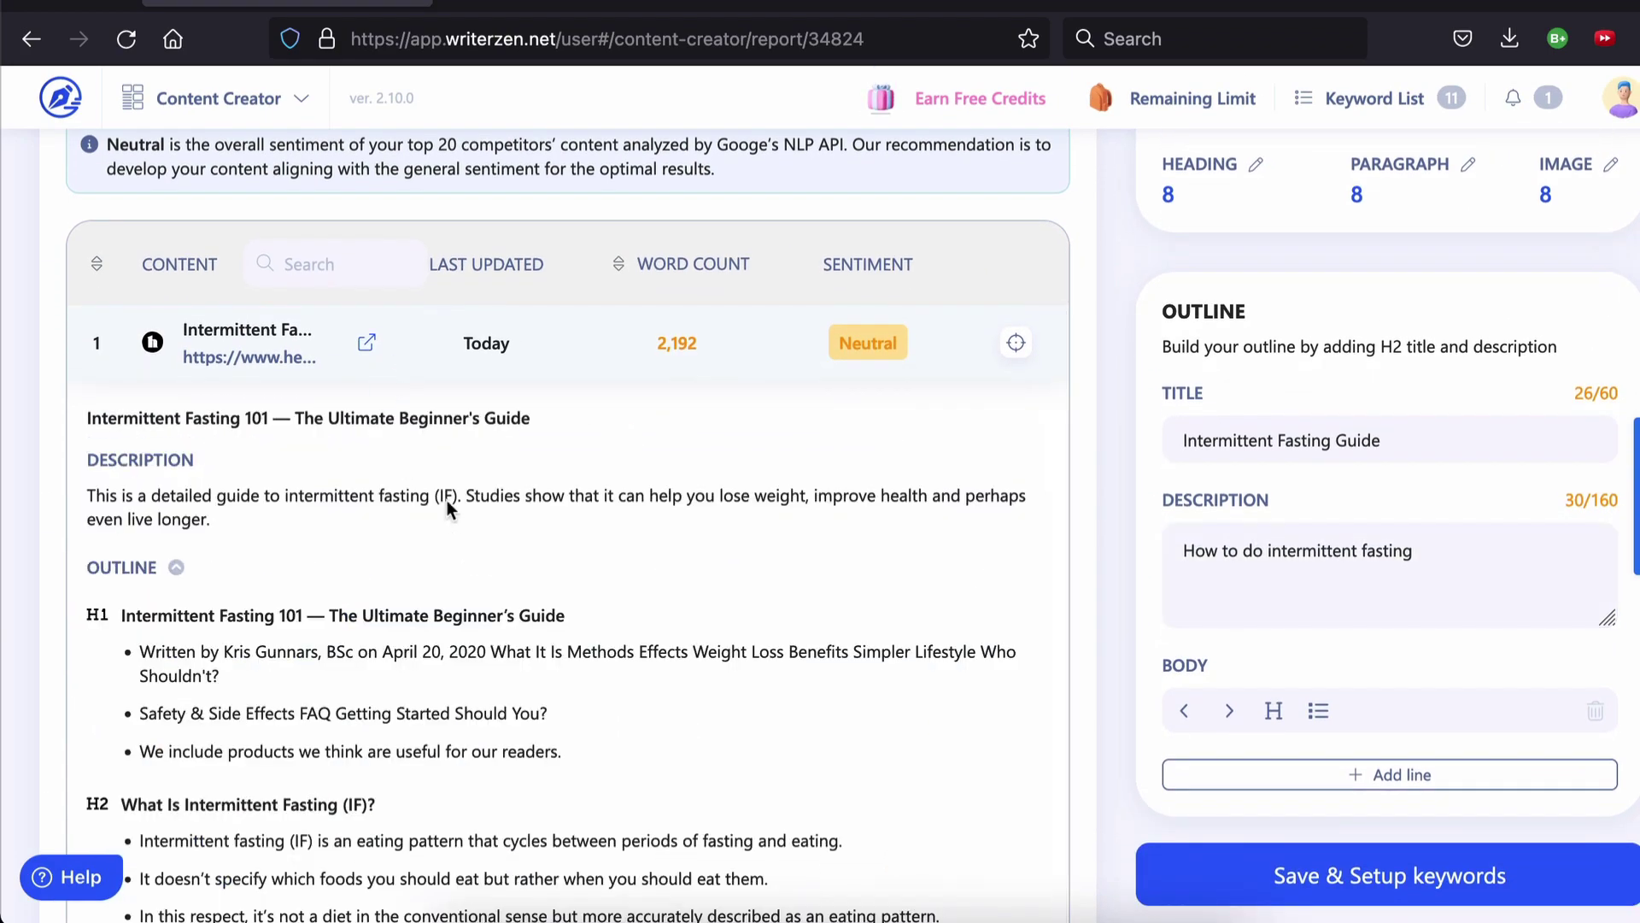
scroll(478, 520, "down", 3)
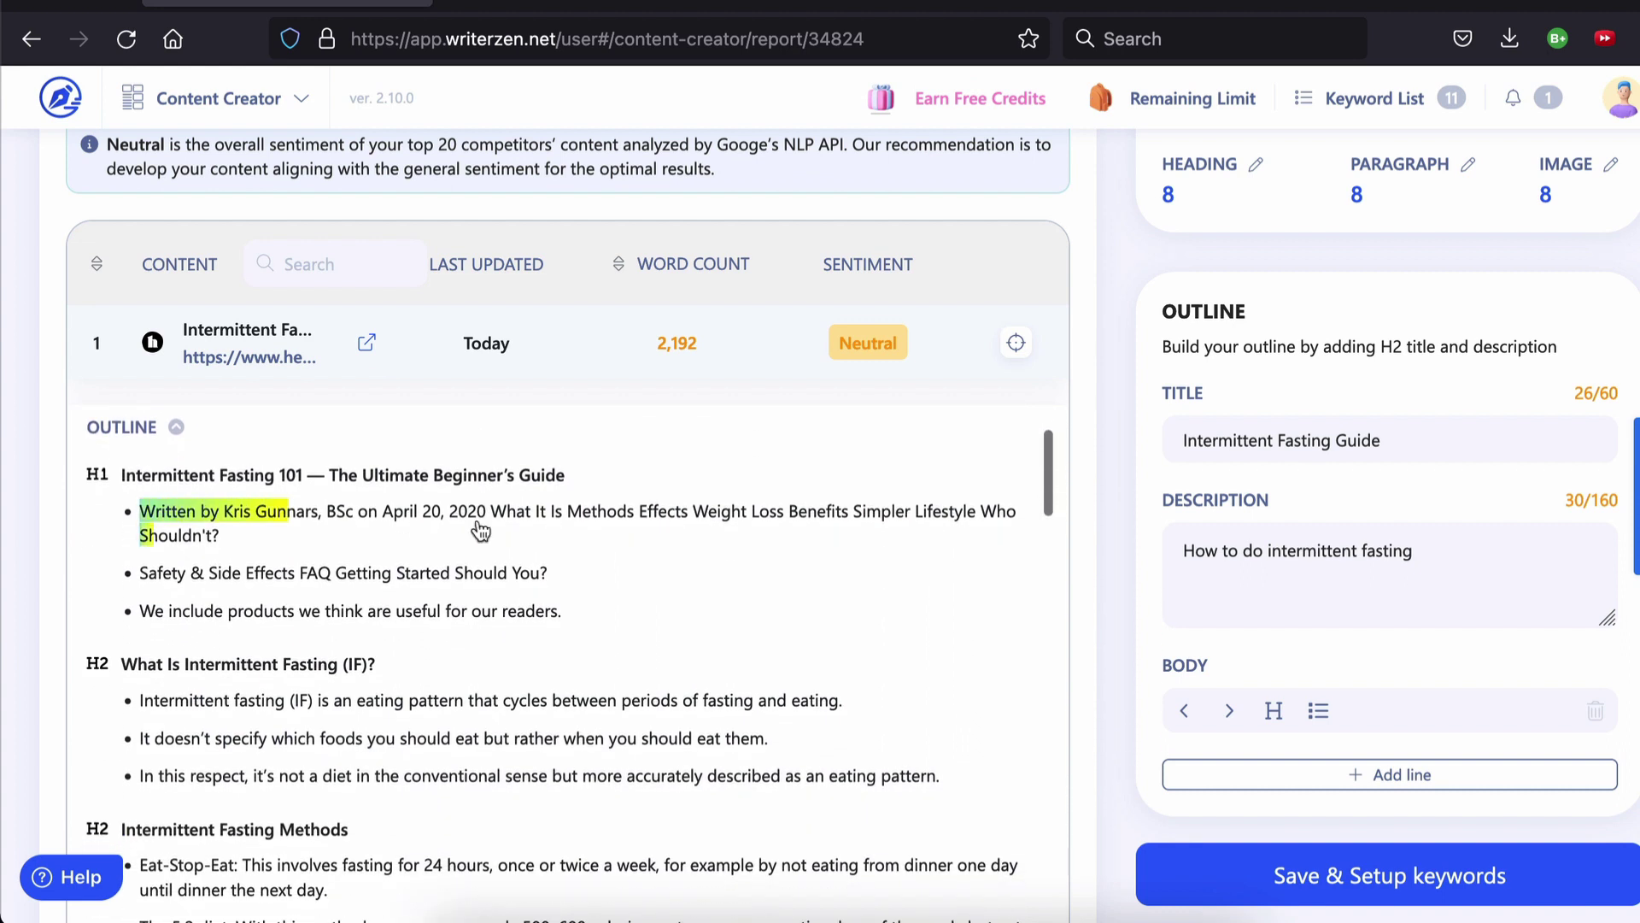
scroll(228, 480, "down", 1)
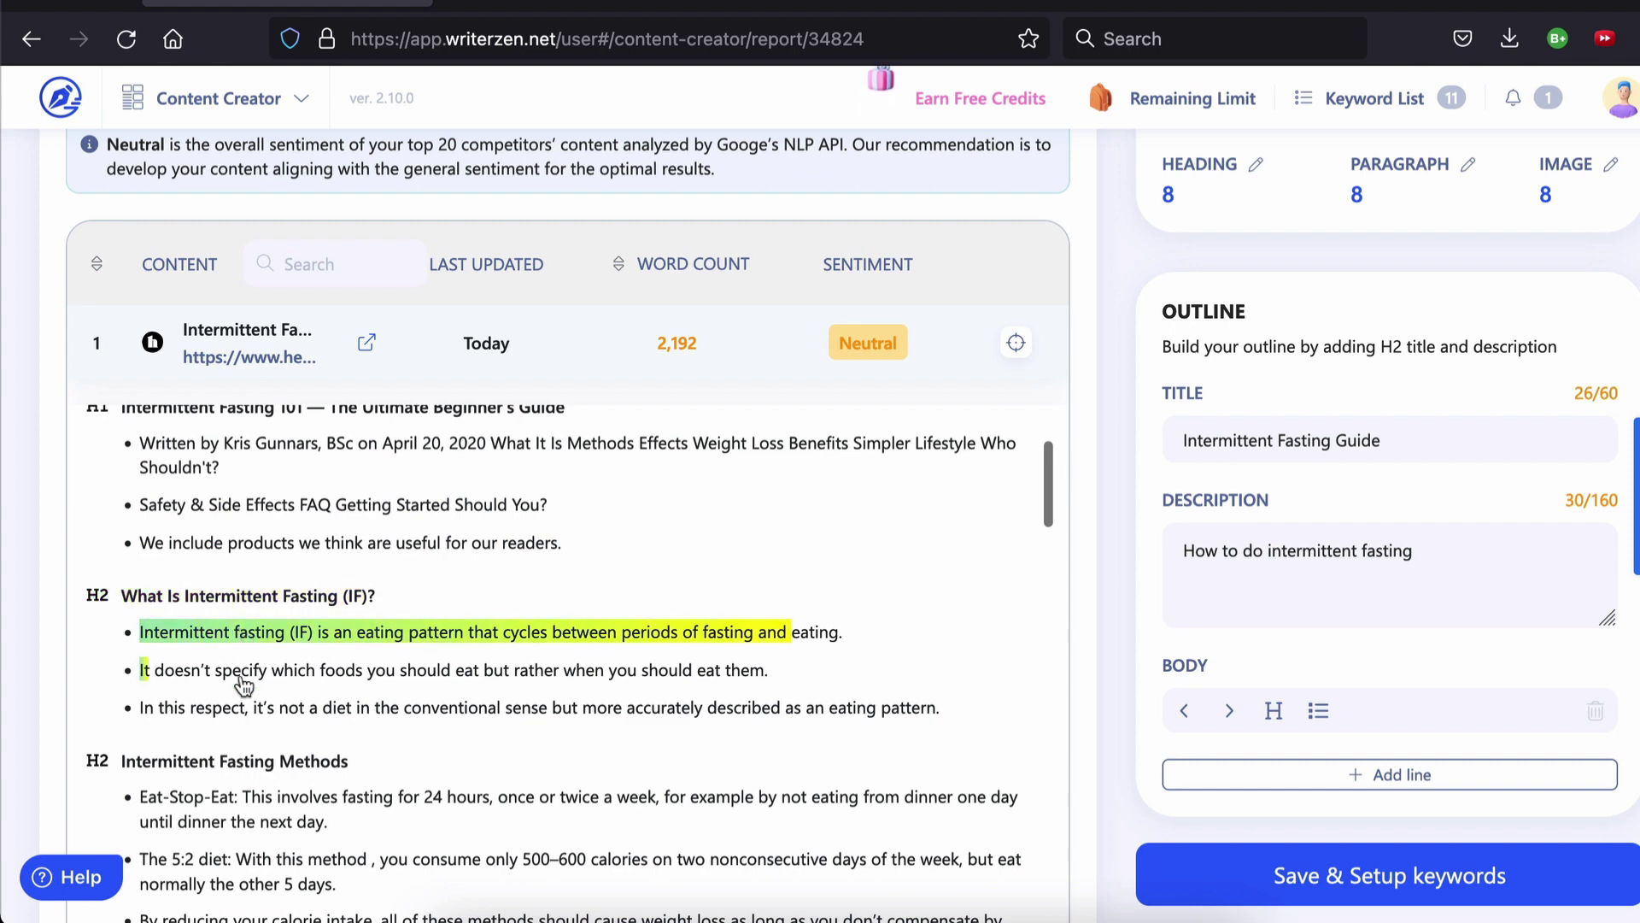
scroll(256, 727, "up", 1)
scroll(297, 752, "down", 1)
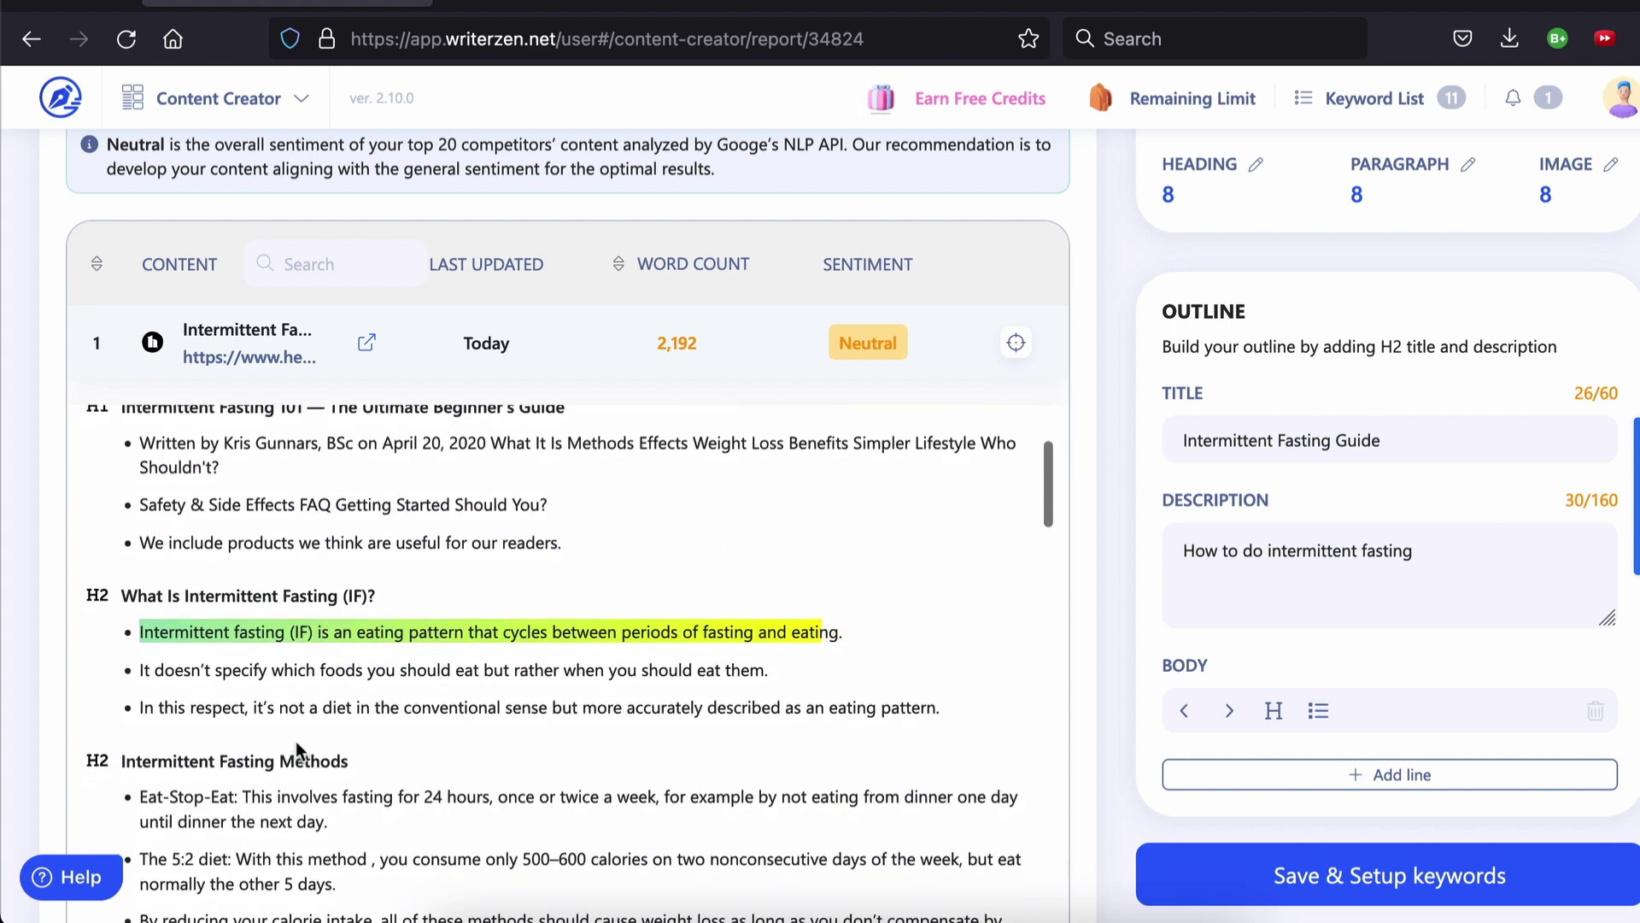
left_click(248, 595)
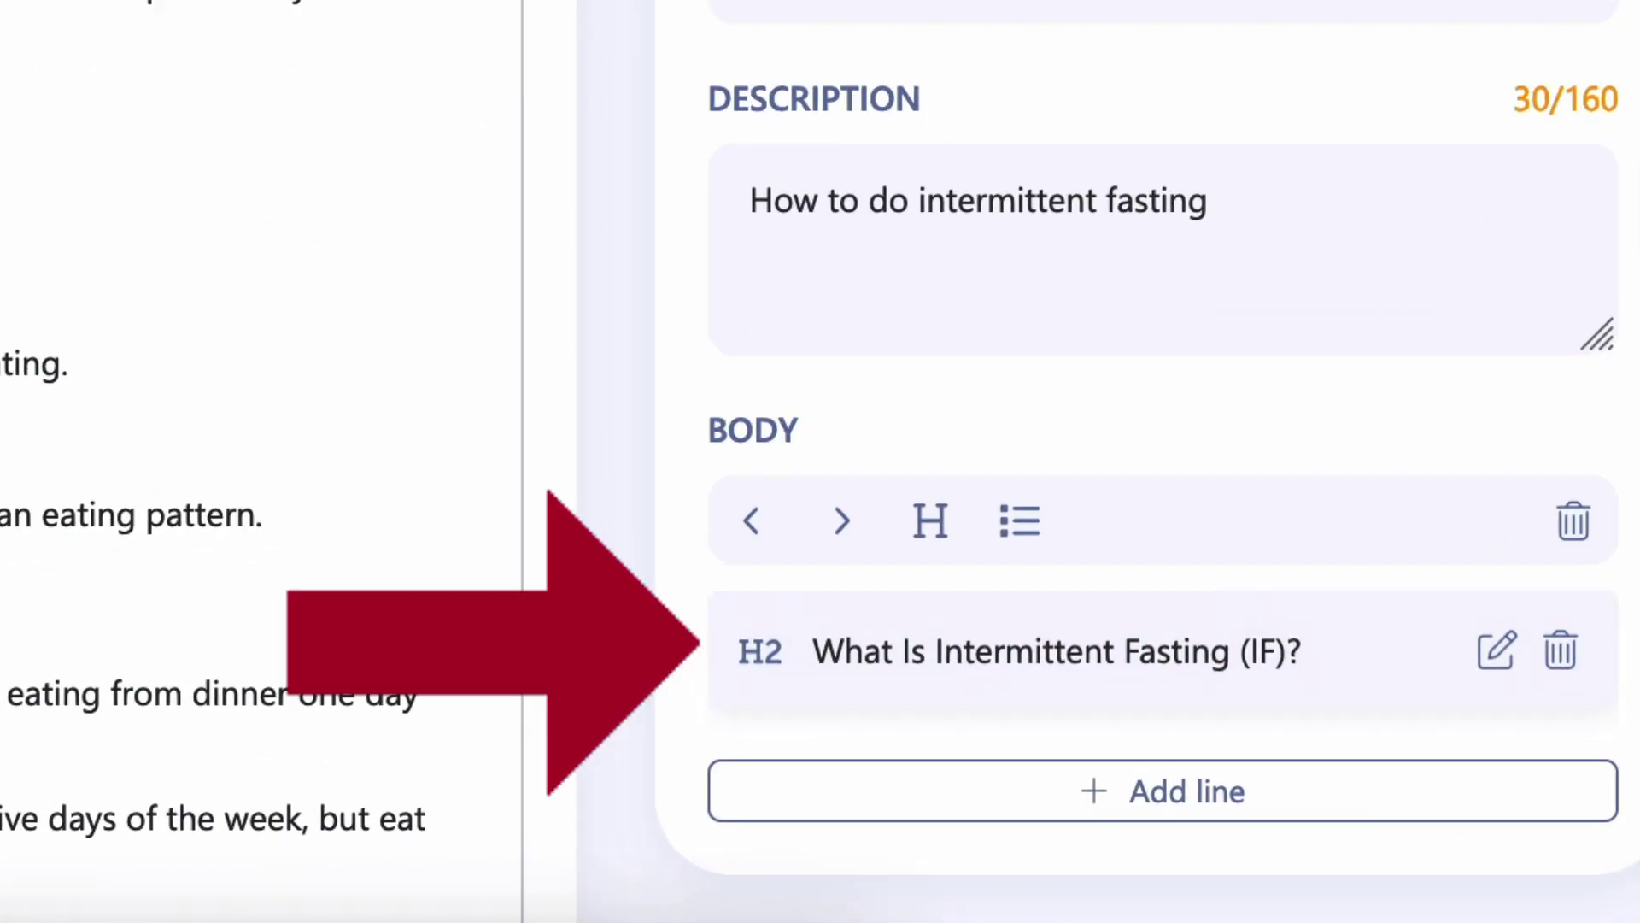
- Add the competitor's H2 headings "Intermittent Fasting Methods" and "How It Affects Your Cells and Hormones" to the outline body
scroll(256, 598, "down", 2)
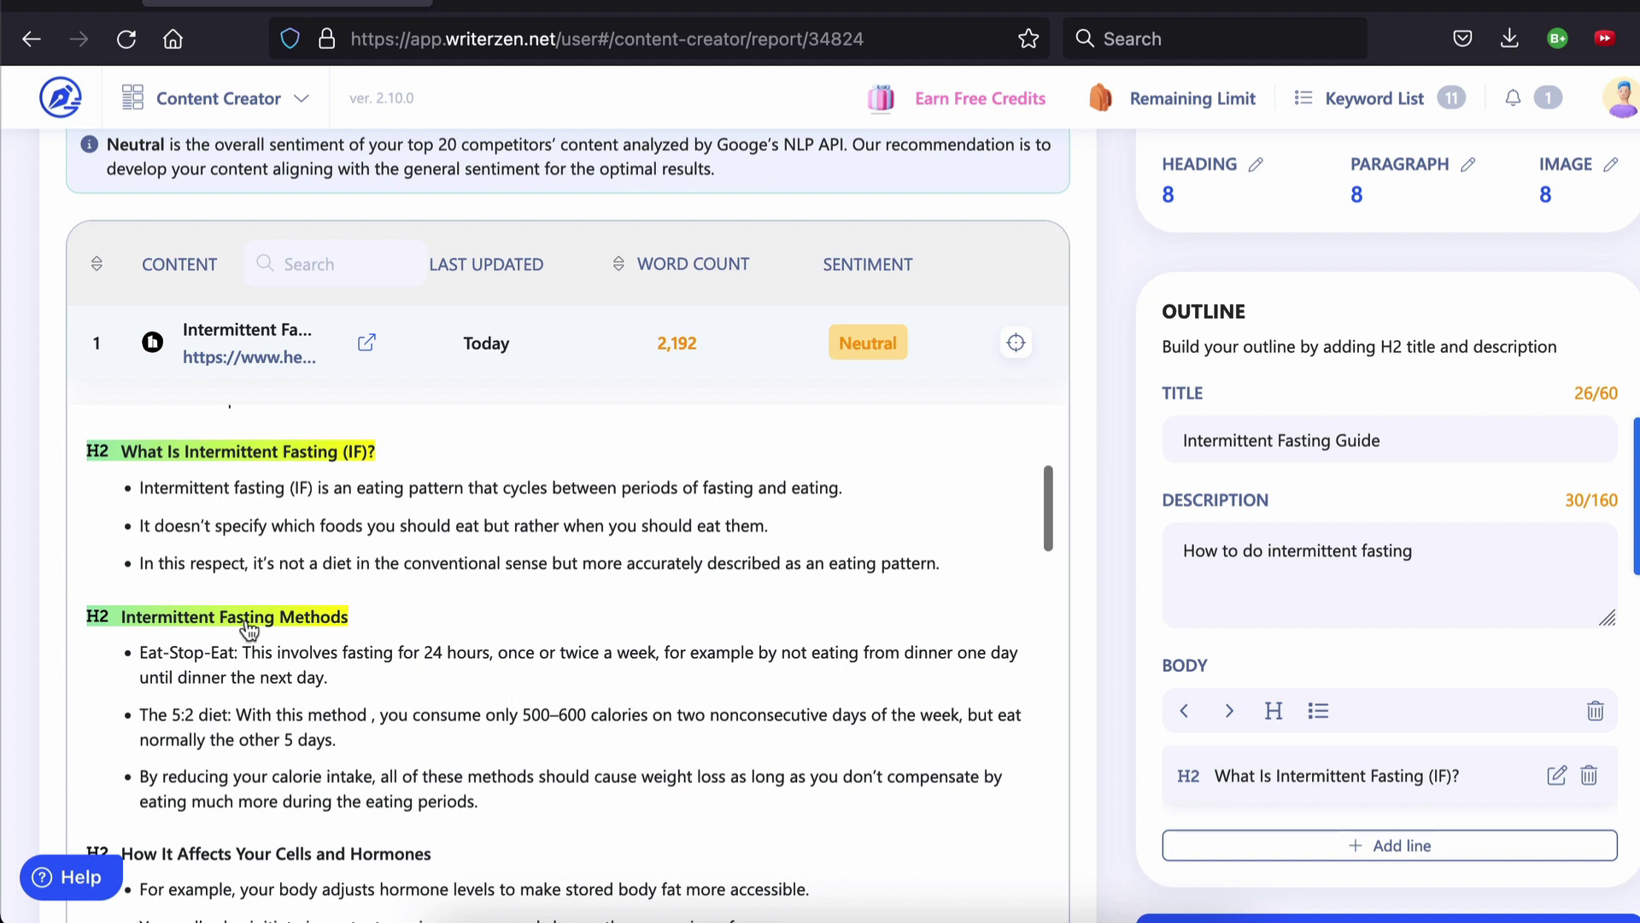
left_click(249, 629)
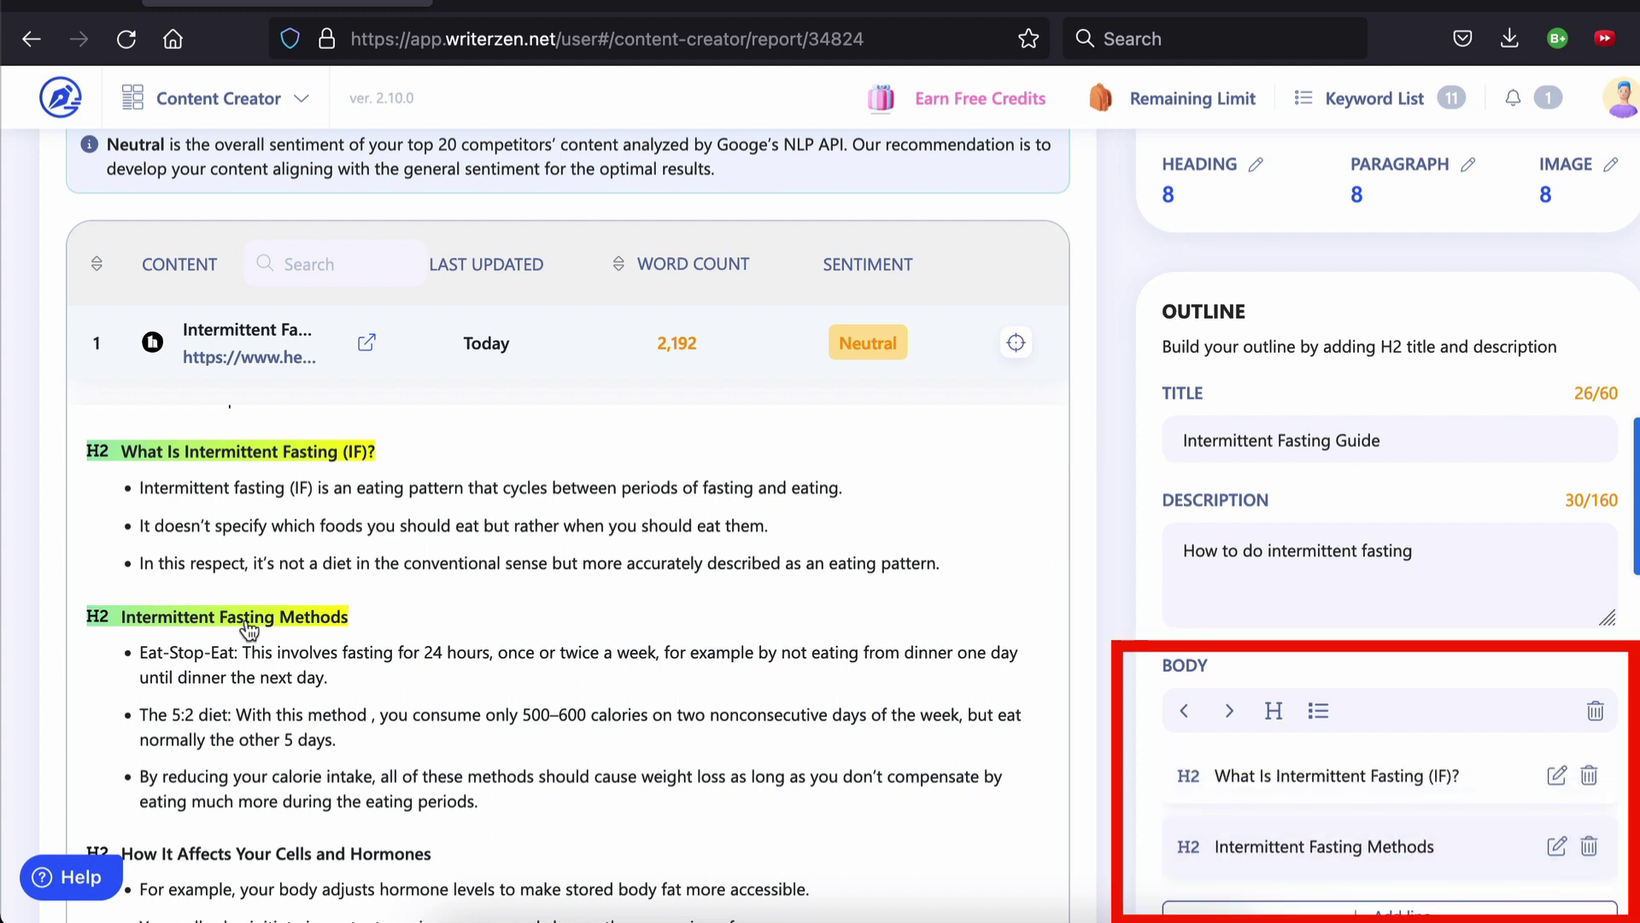
scroll(249, 630, "down", 3)
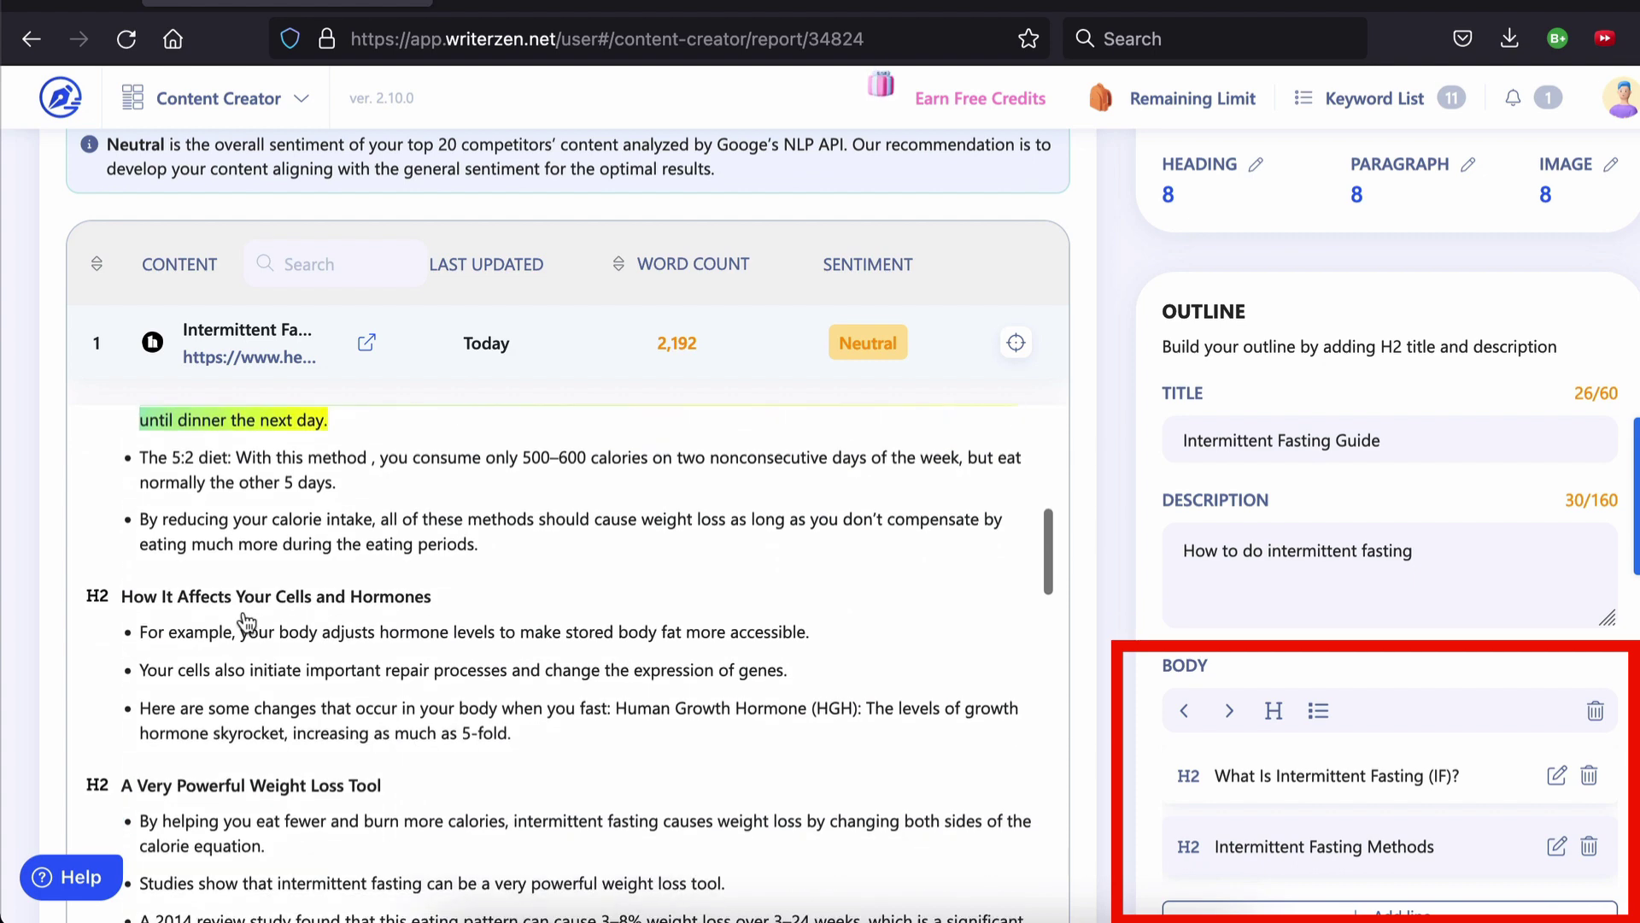
left_click(240, 600)
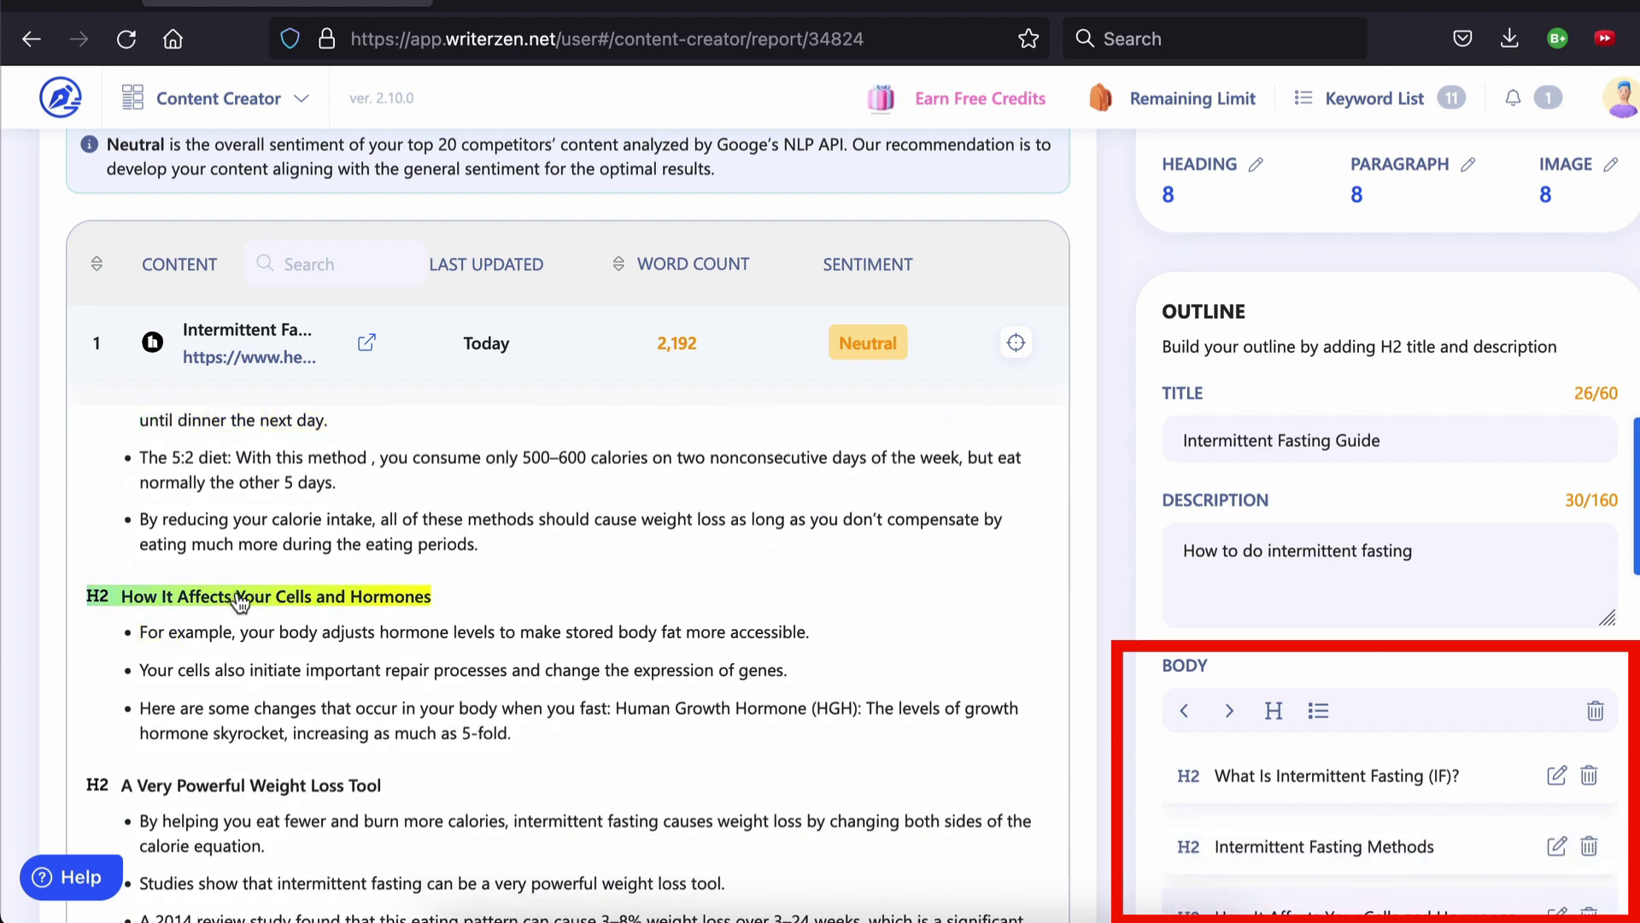
- Move "It doesn't work for everyone." and the post-absorptive state bullet under "Intermittent Fasting Methods", and save the outline to proceed to keyword setup
scroll(438, 632, "down", 3)
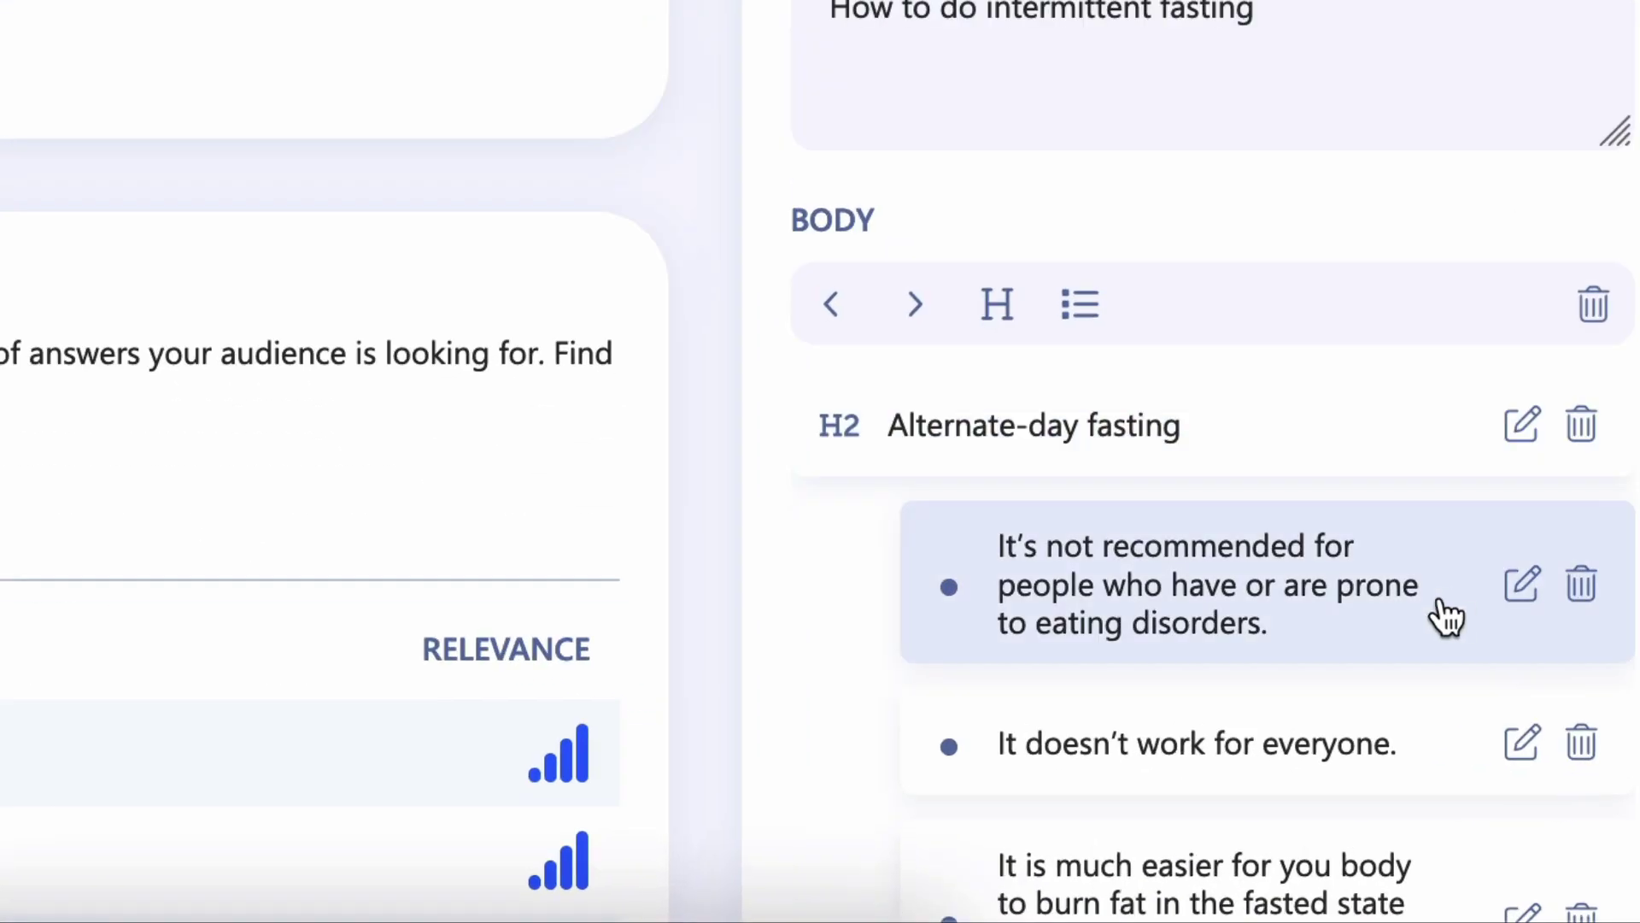
scroll(1533, 643, "down", 10)
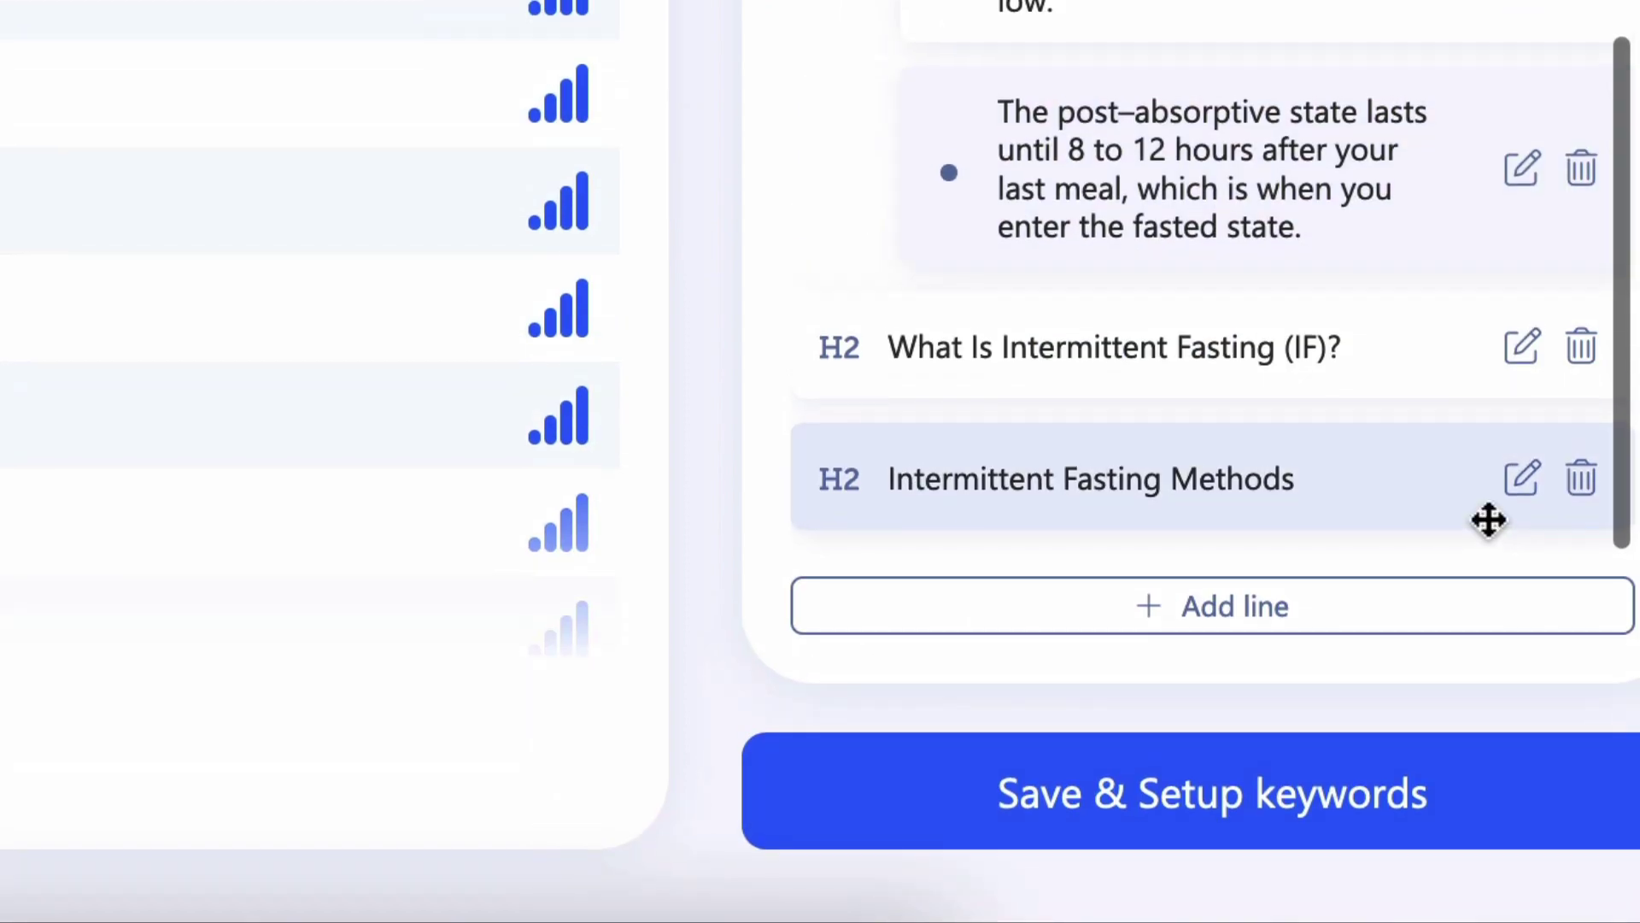
left_click_drag(1410, 519, 960, 94)
left_click_drag(1026, 224, 1019, 513)
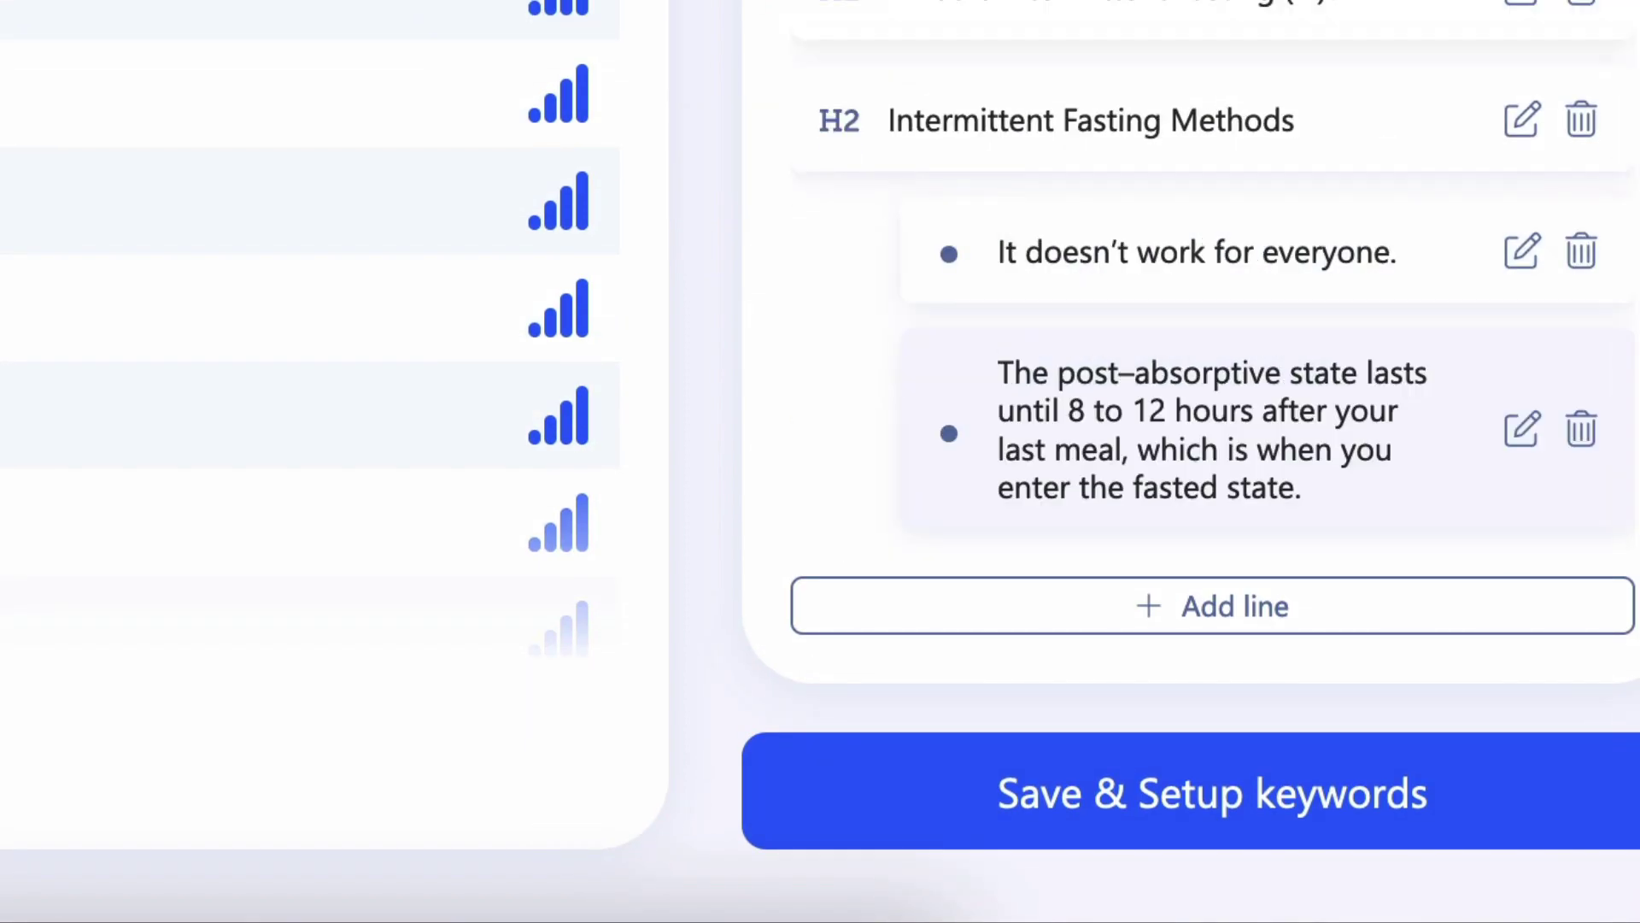
scroll(1265, 274, "up", 3)
left_click_drag(1025, 154, 1023, 4)
left_click(1219, 802)
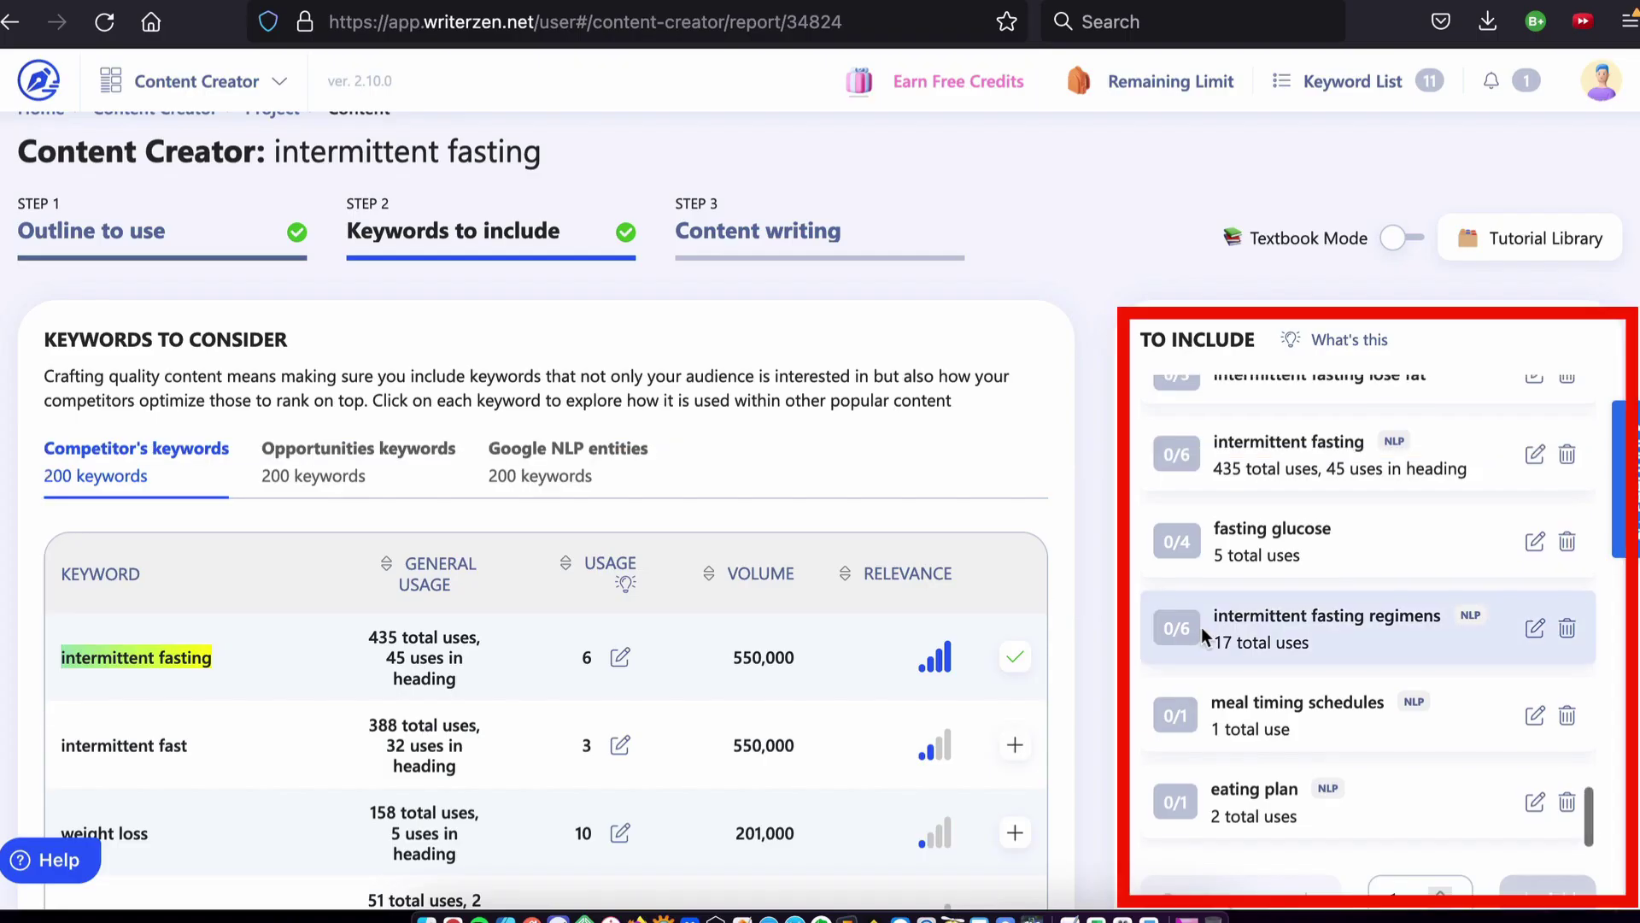
- Add the competitor keywords "intermittent fast", "day fasting" and "health benefits" to the keywords to include
scroll(1201, 627, "up", 20)
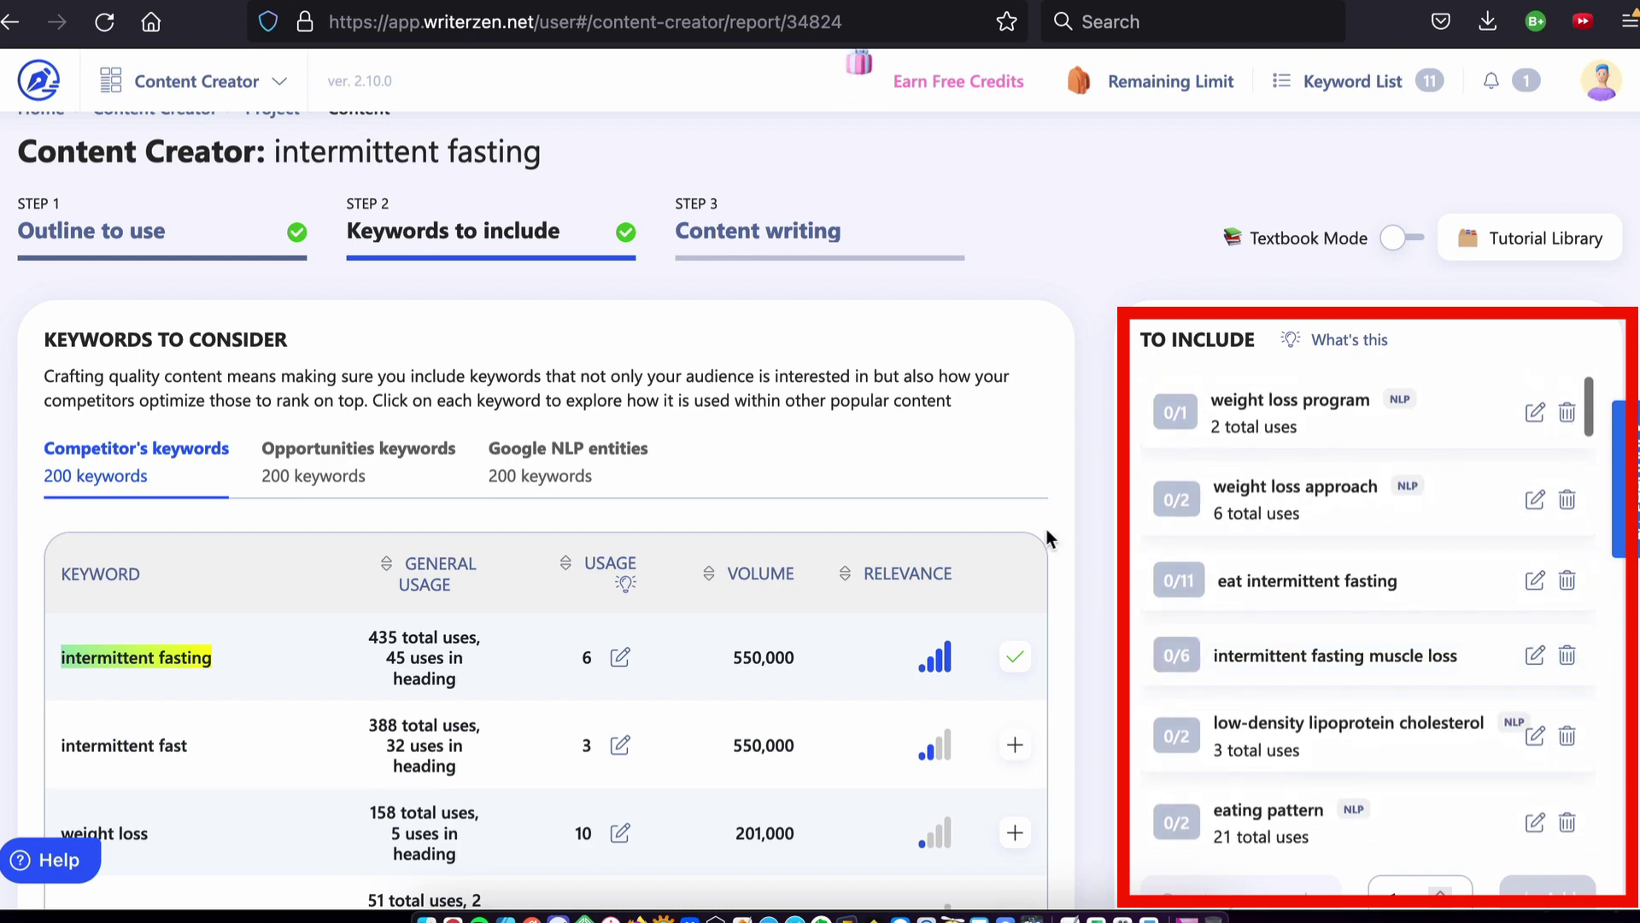
scroll(1047, 530, "down", 3)
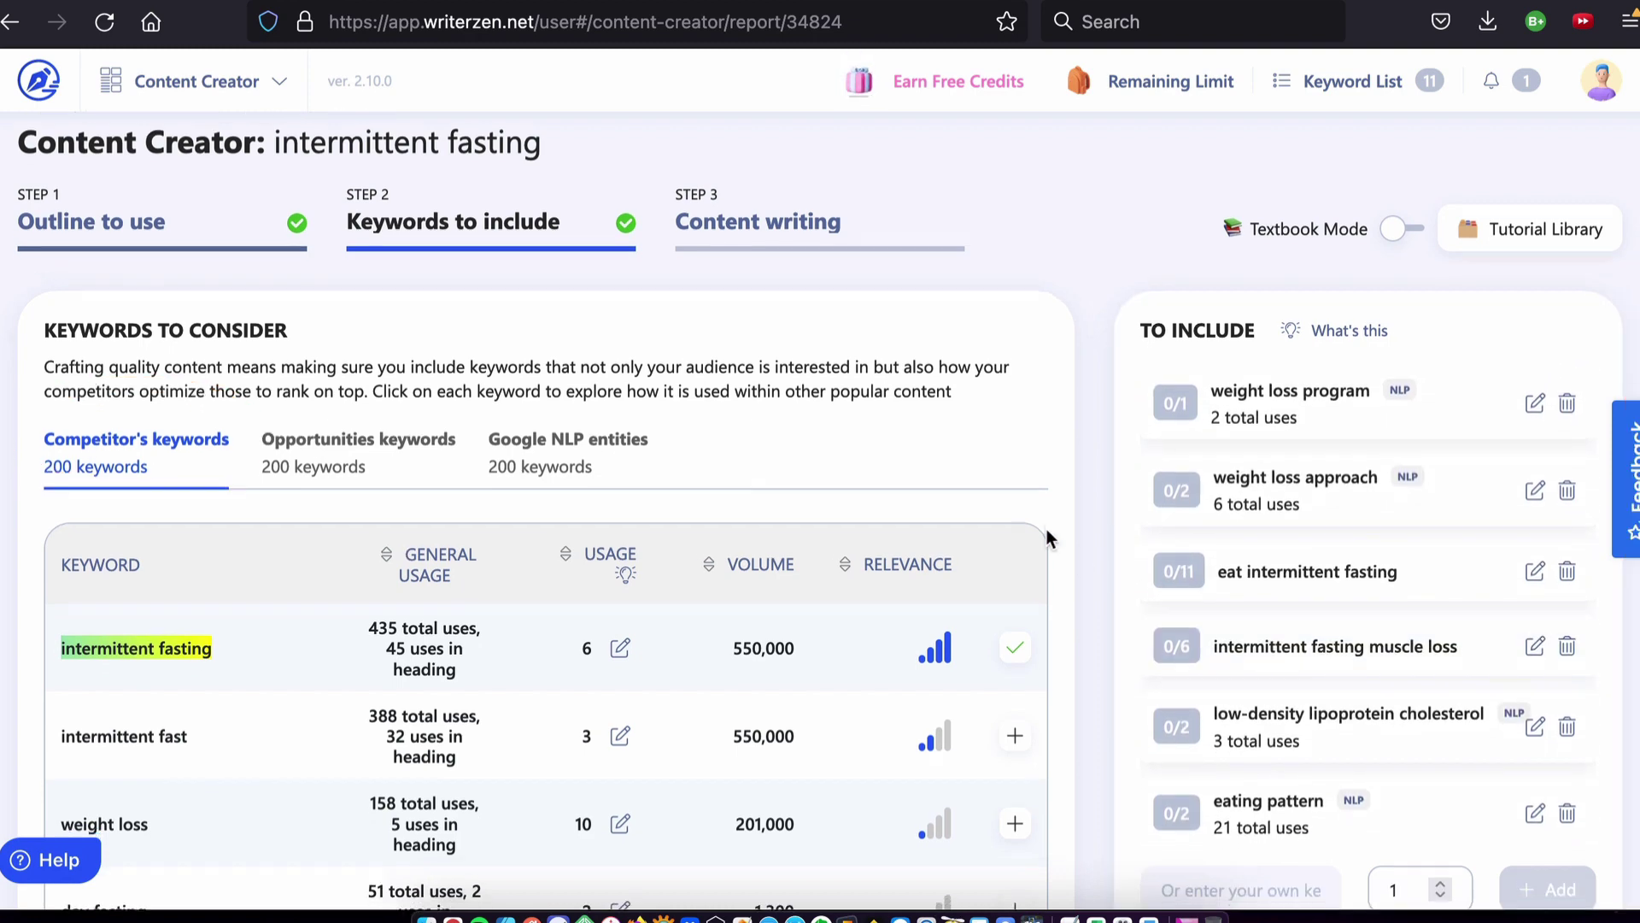
left_click(1015, 548)
scroll(1039, 556, "down", 2)
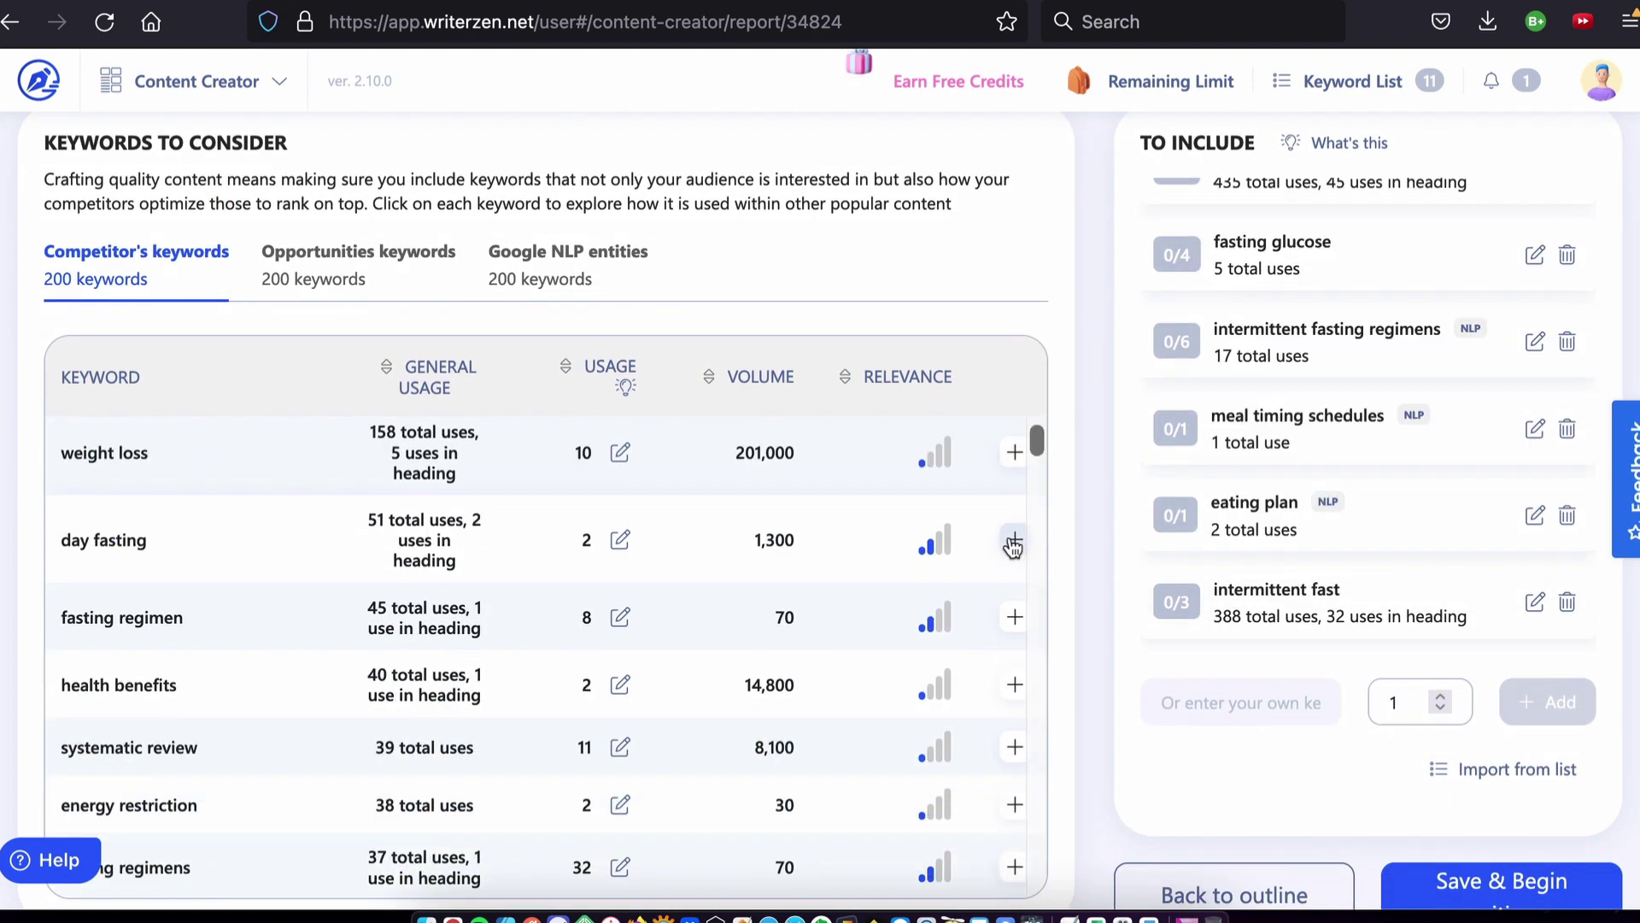
left_click(1015, 538)
left_click(1015, 624)
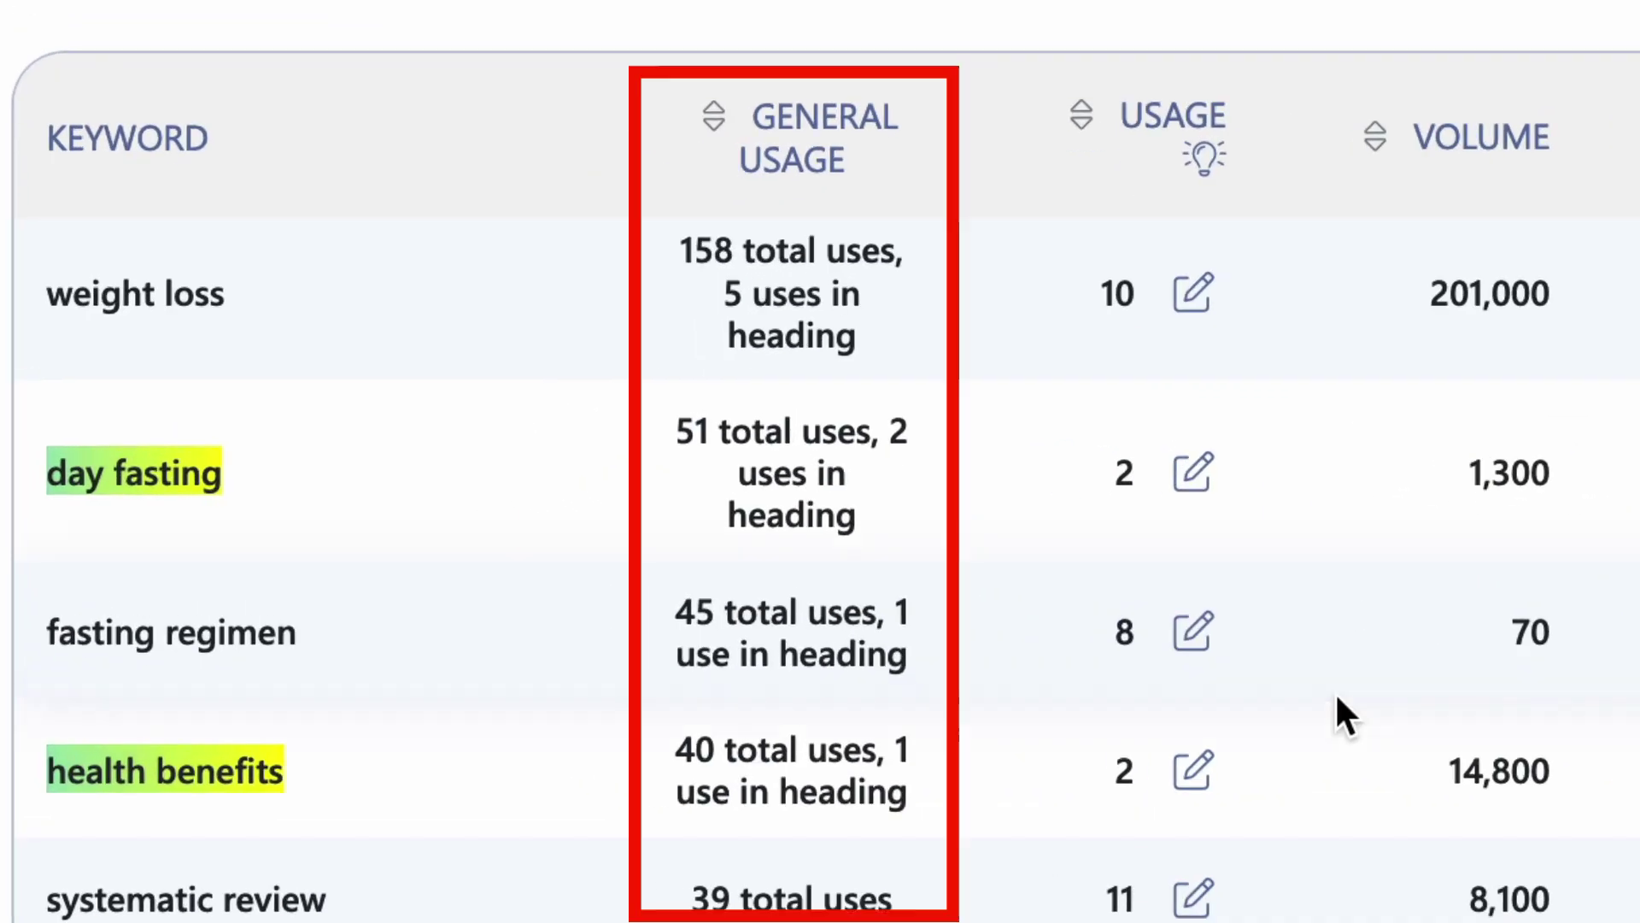
scroll(1337, 696, "up", 1)
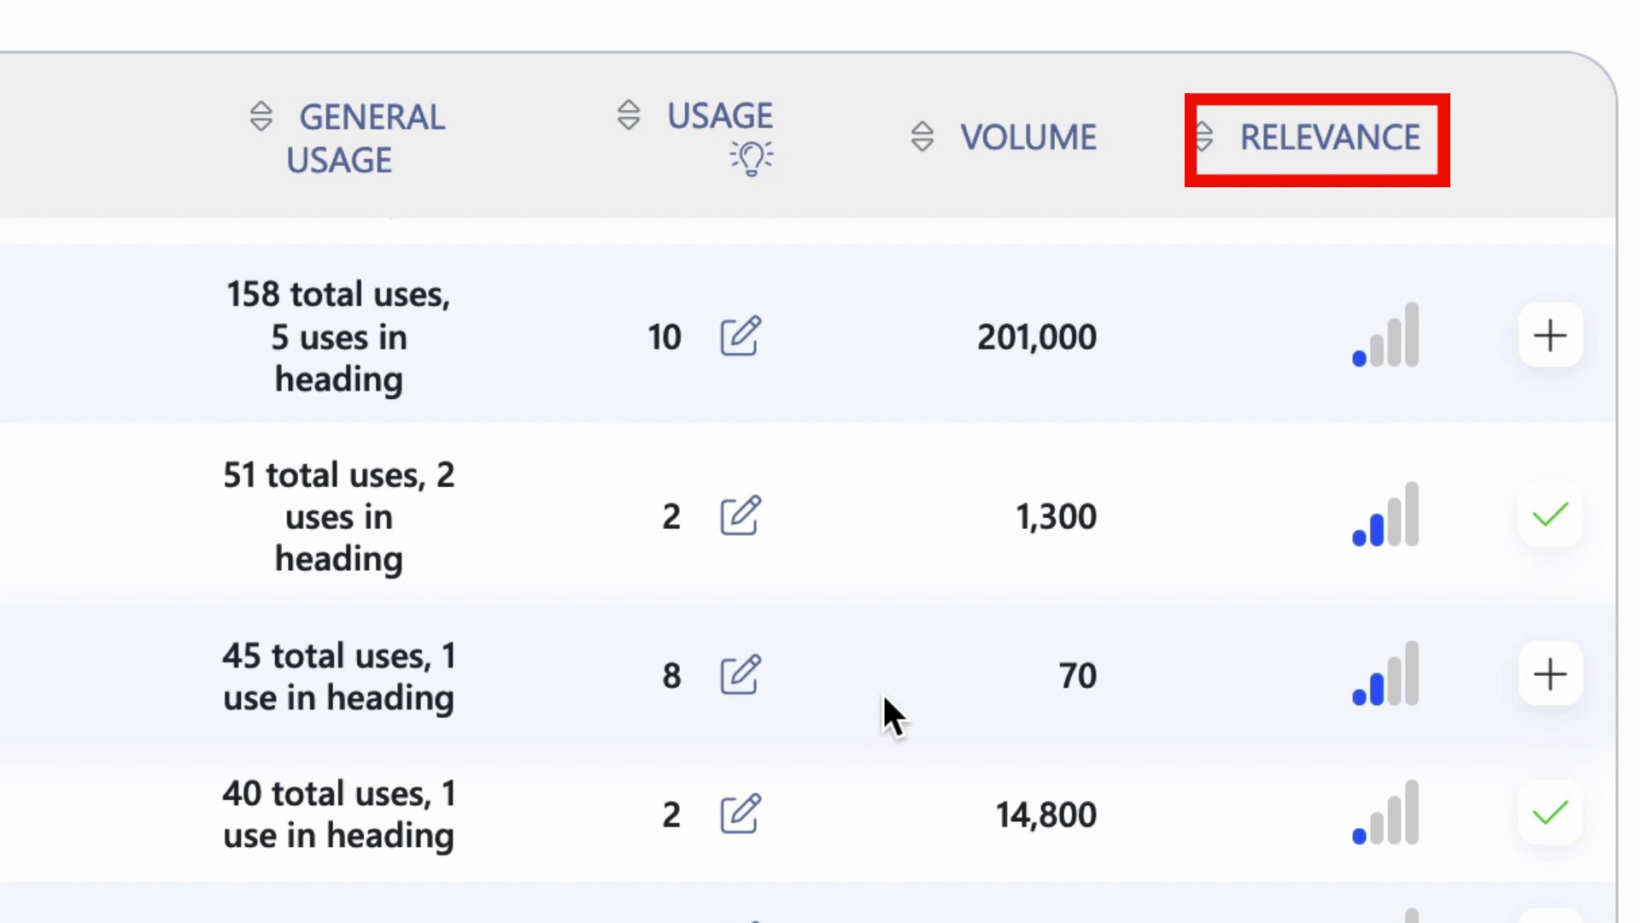
- Add the opportunities keywords "intermittent fasting healthline", "leangains intermittent fasting", "zero intermittent fasting" and "noom intermittent fasting" to the keywords to include
left_click(807, 139)
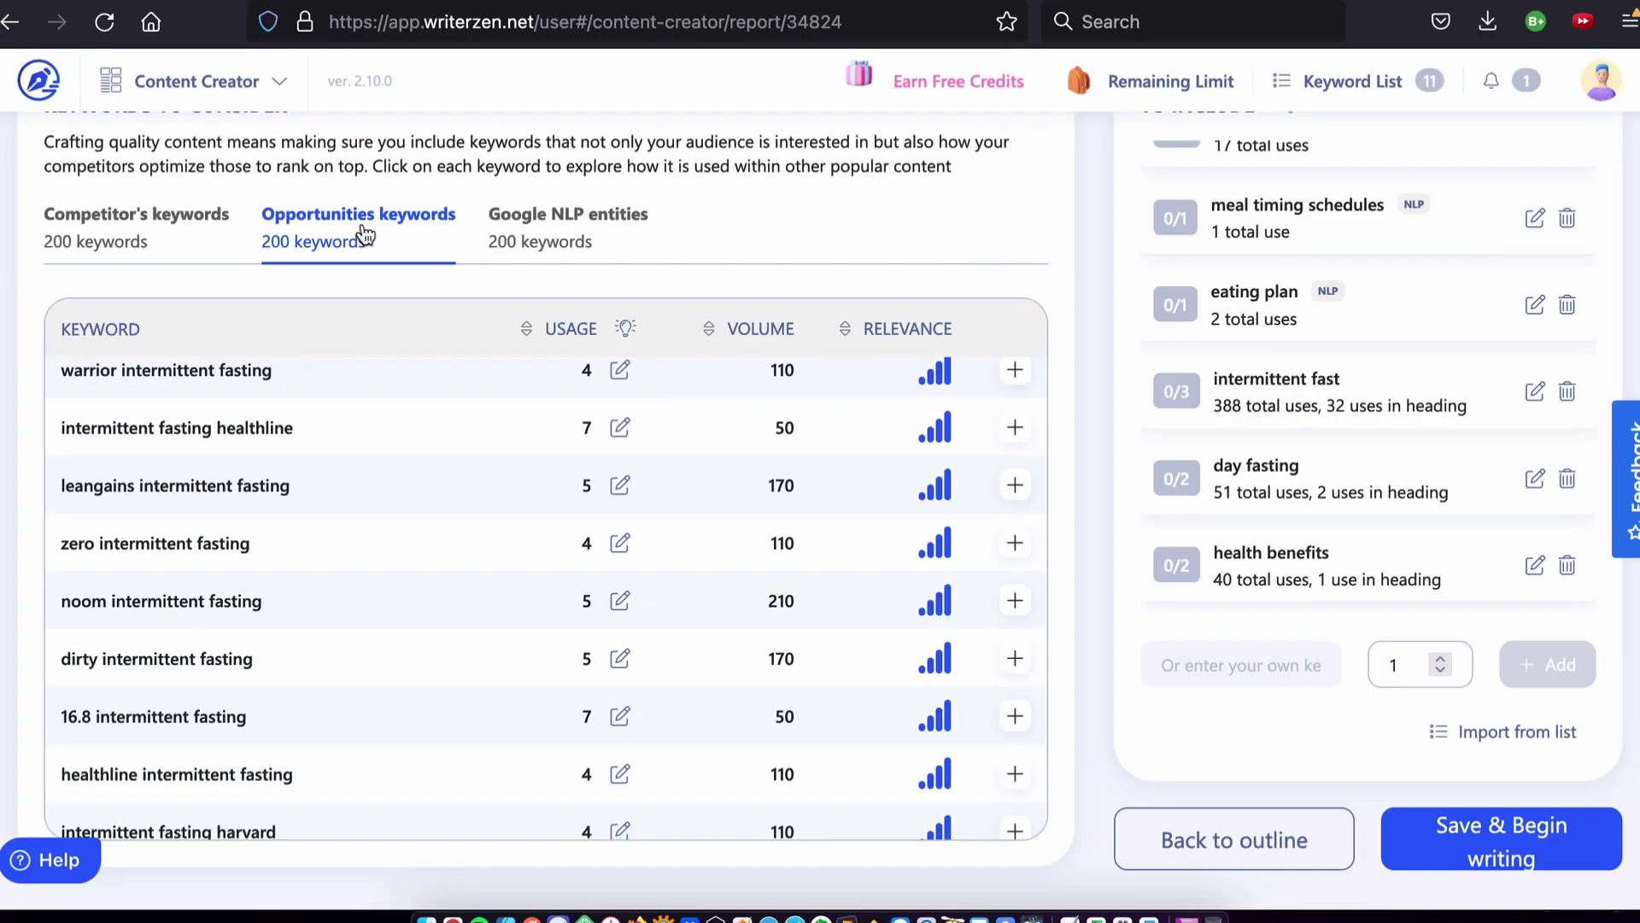
left_click(1015, 427)
left_click(1015, 484)
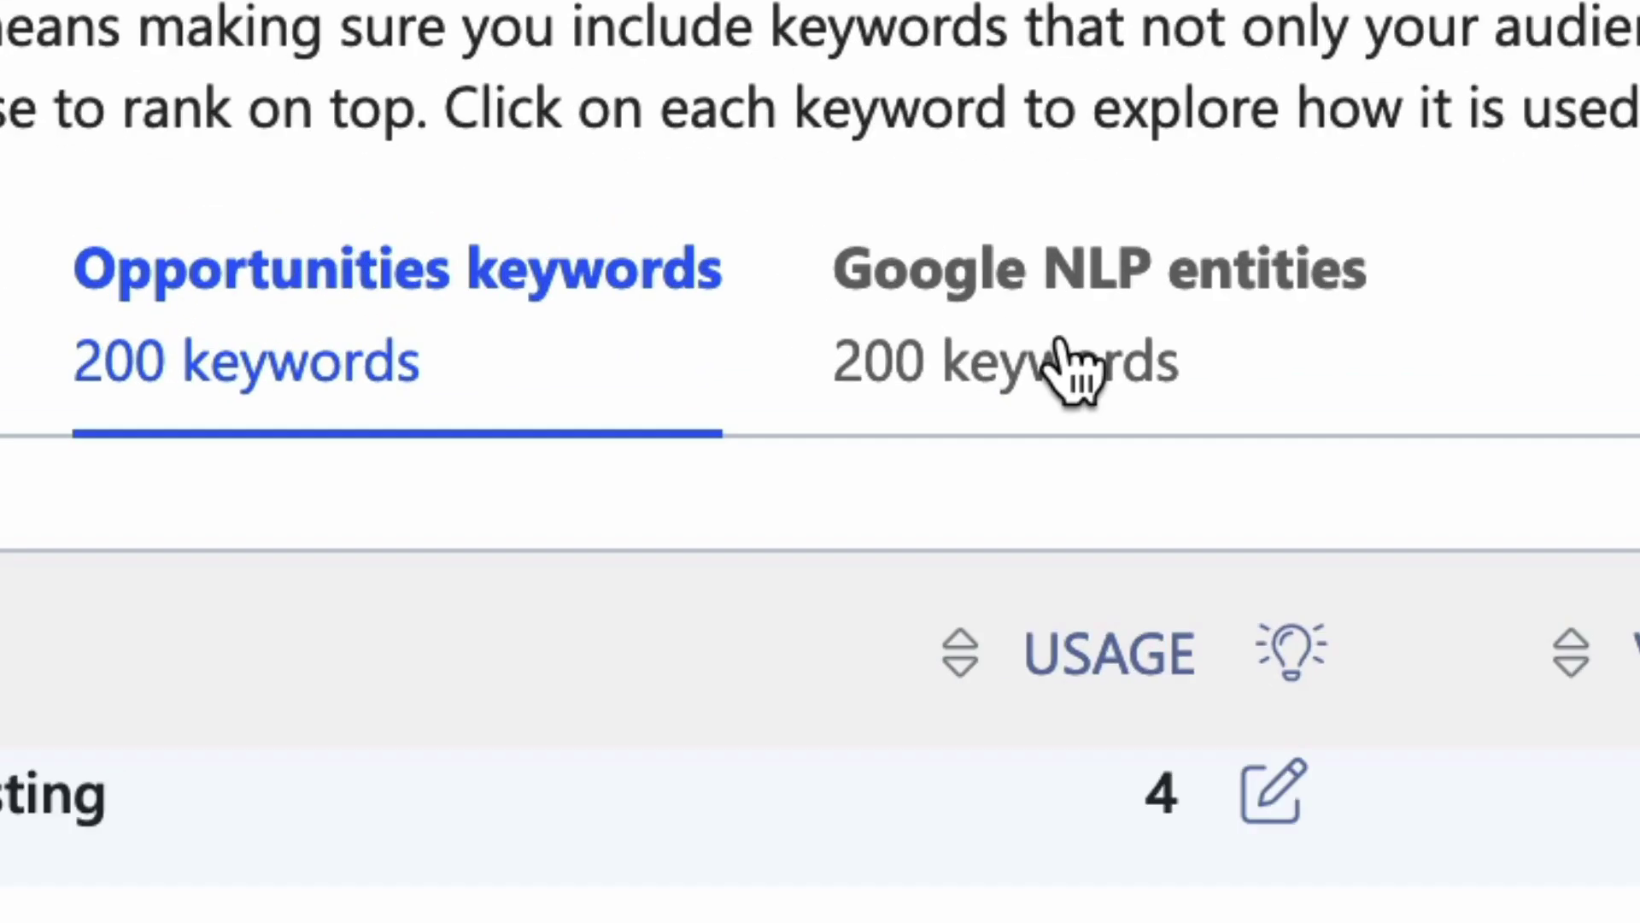
- Add the Google NLP entities "fasting window", "side effects", "weight-loss strategies" and "risk factor" to the keywords to include
left_click(1072, 369)
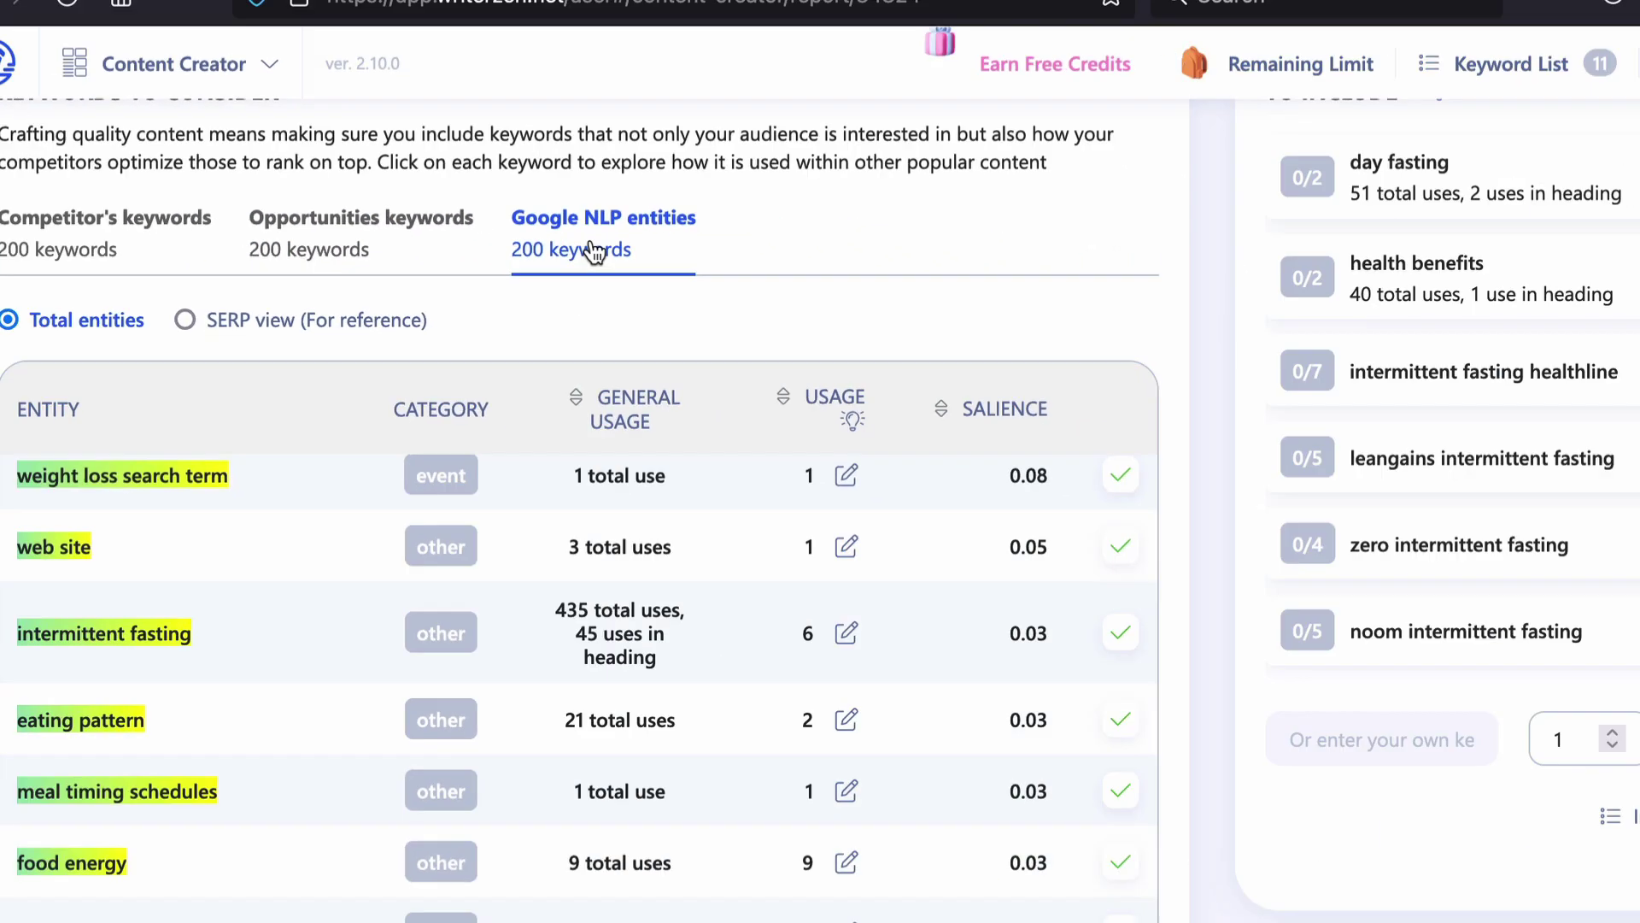
scroll(1017, 547, "down", 5)
left_click(1015, 540)
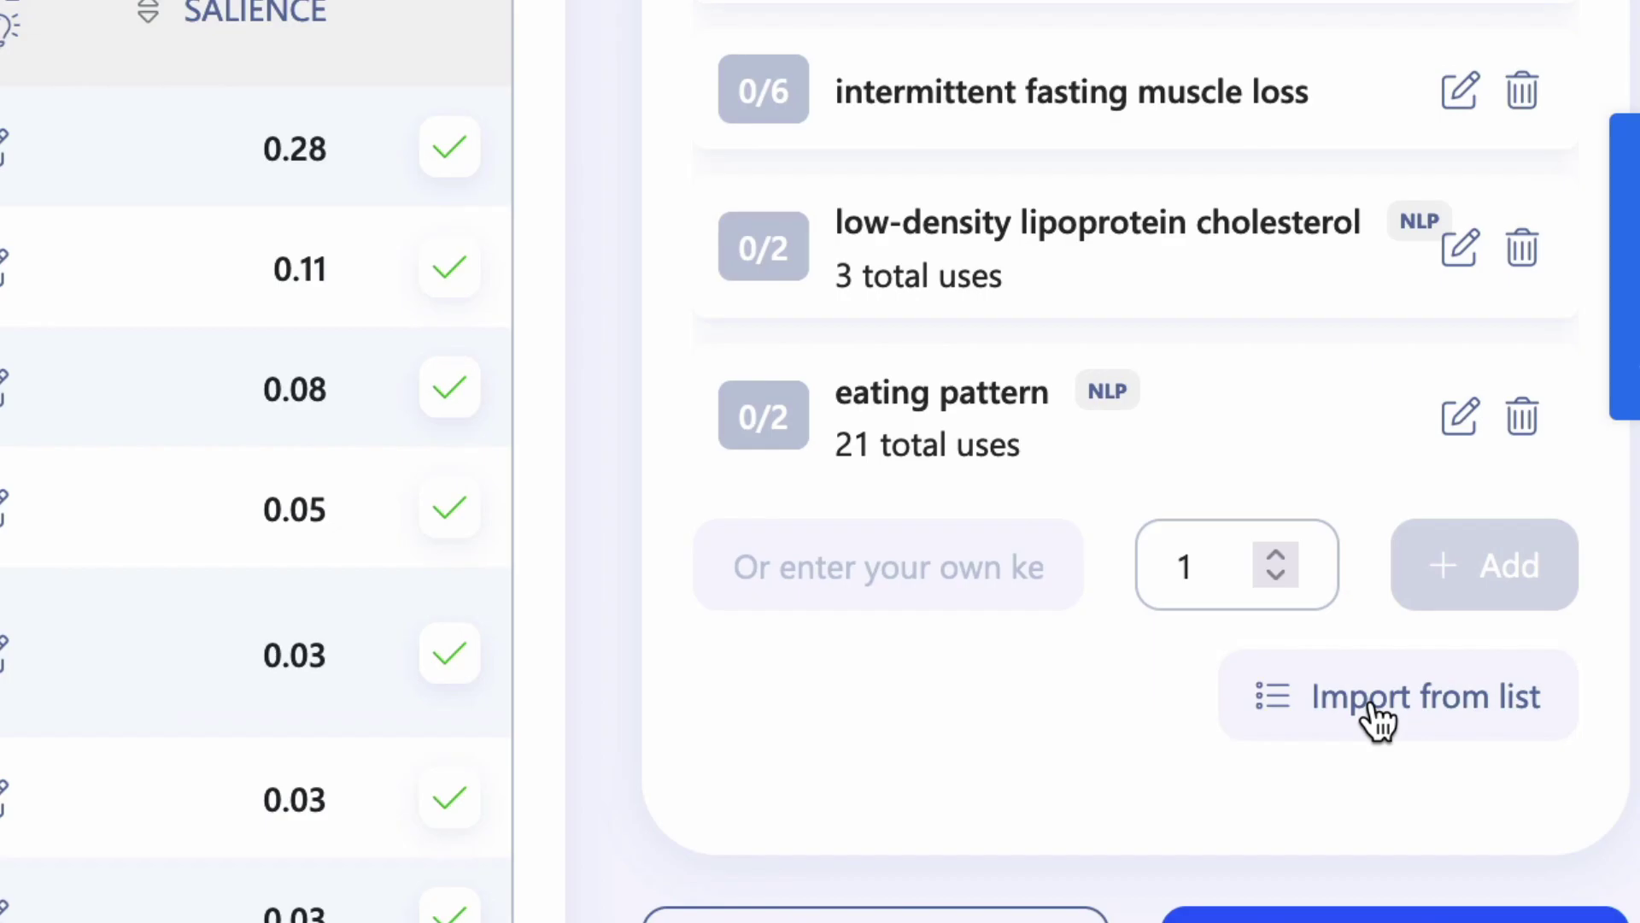
- Import the saved keyword list "Intermittent Fasting Opportunity Zone Keywords" into the keywords to include
left_click(1555, 888)
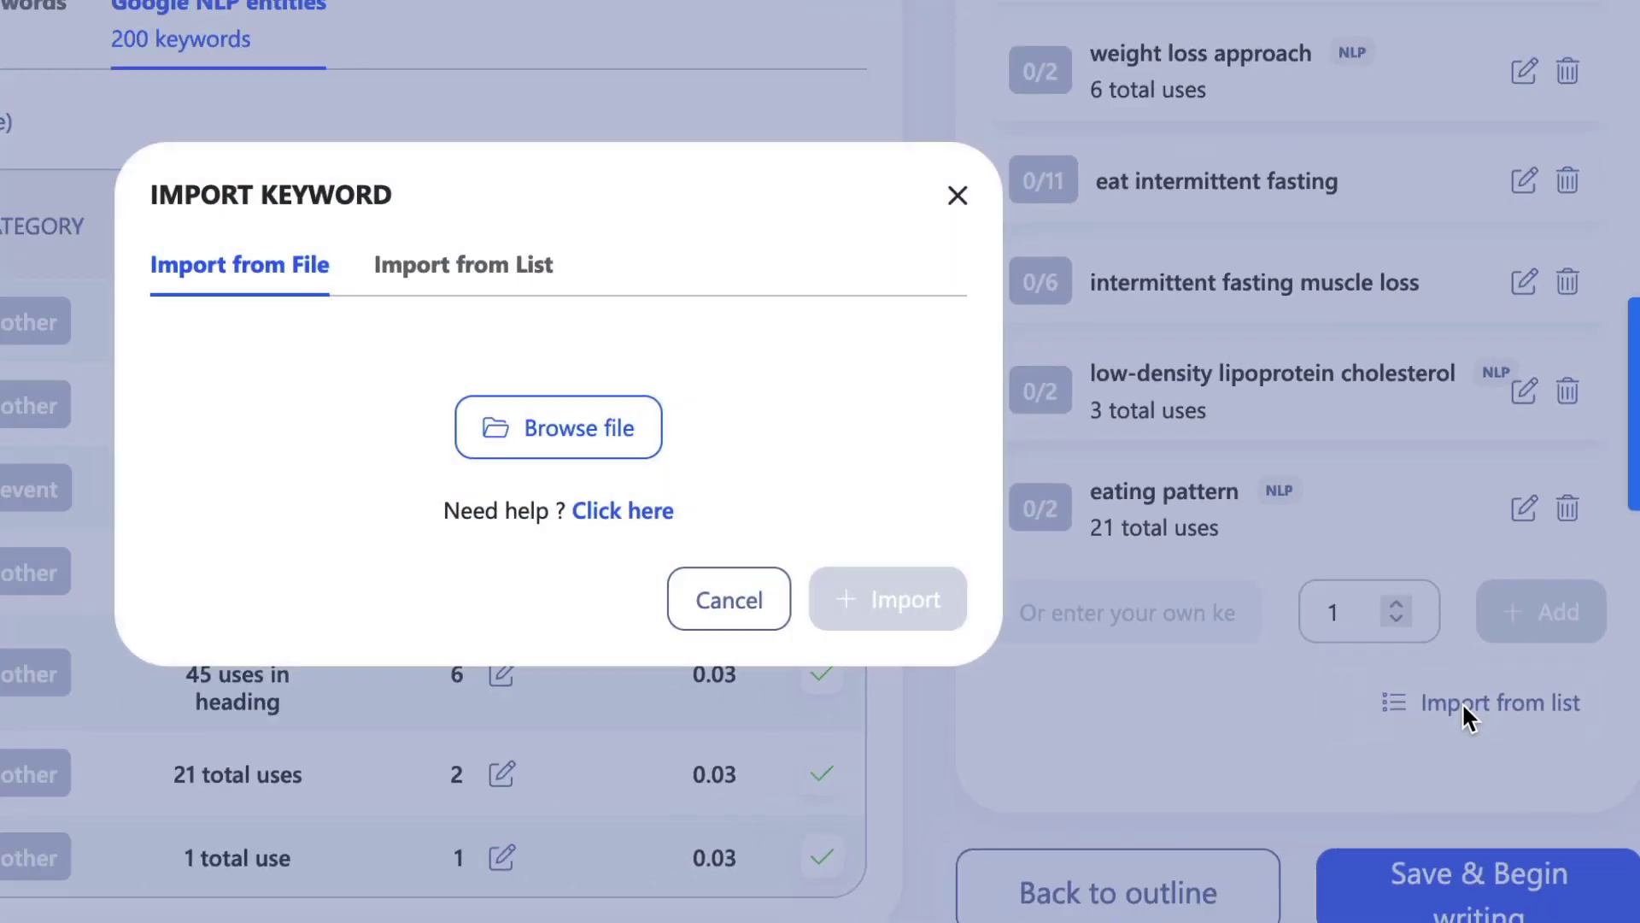
left_click(464, 264)
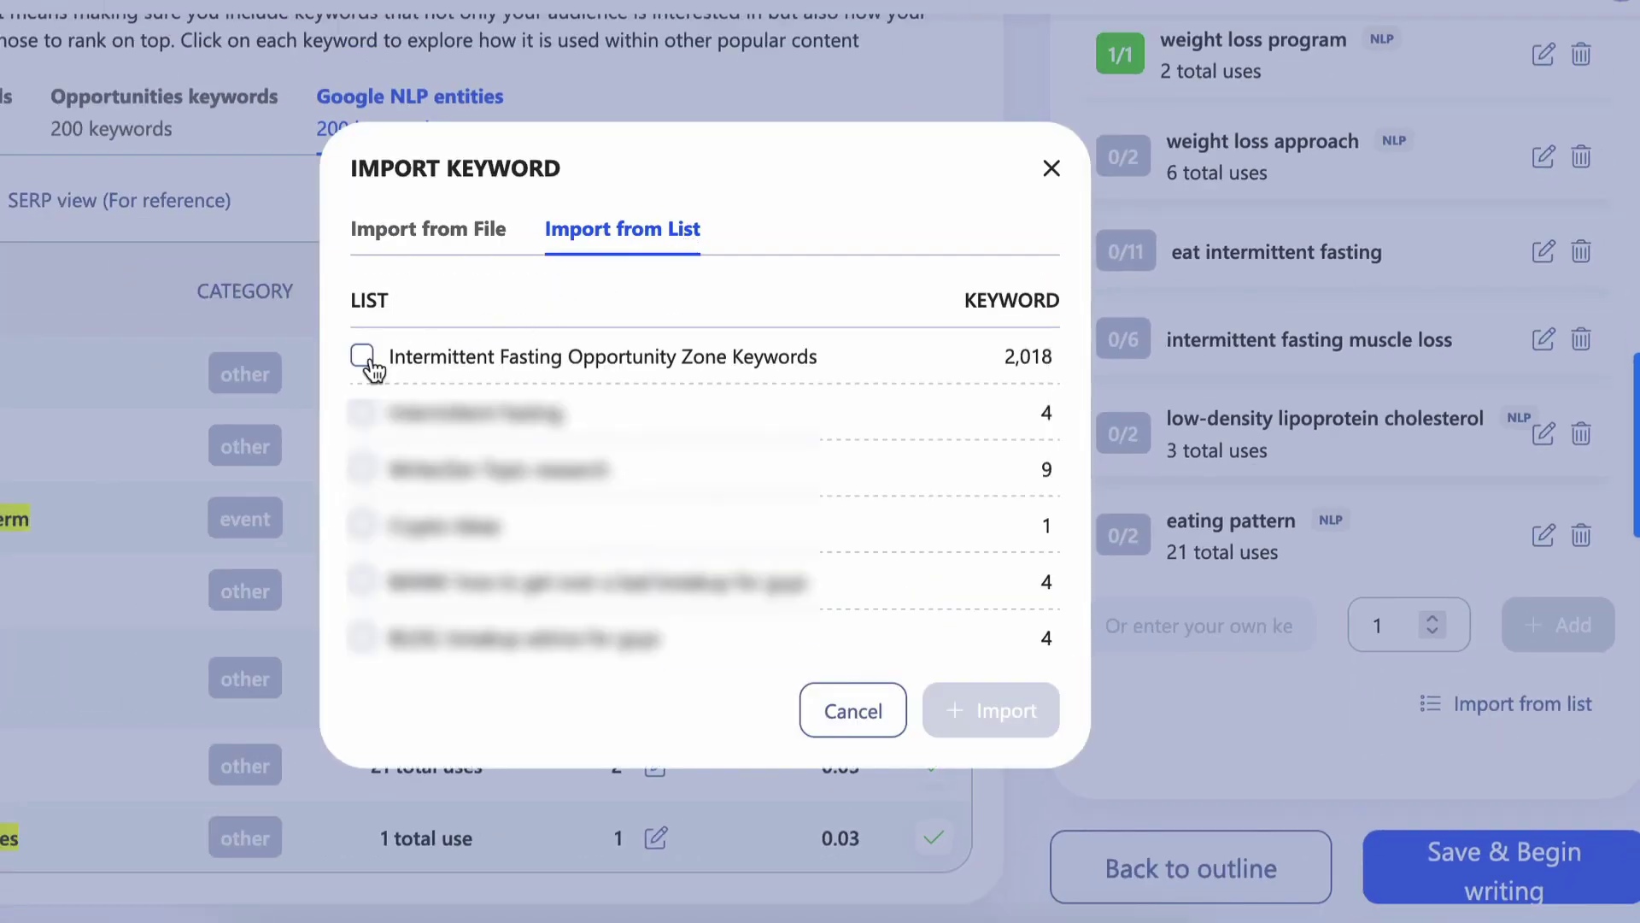
left_click(362, 356)
left_click(1004, 706)
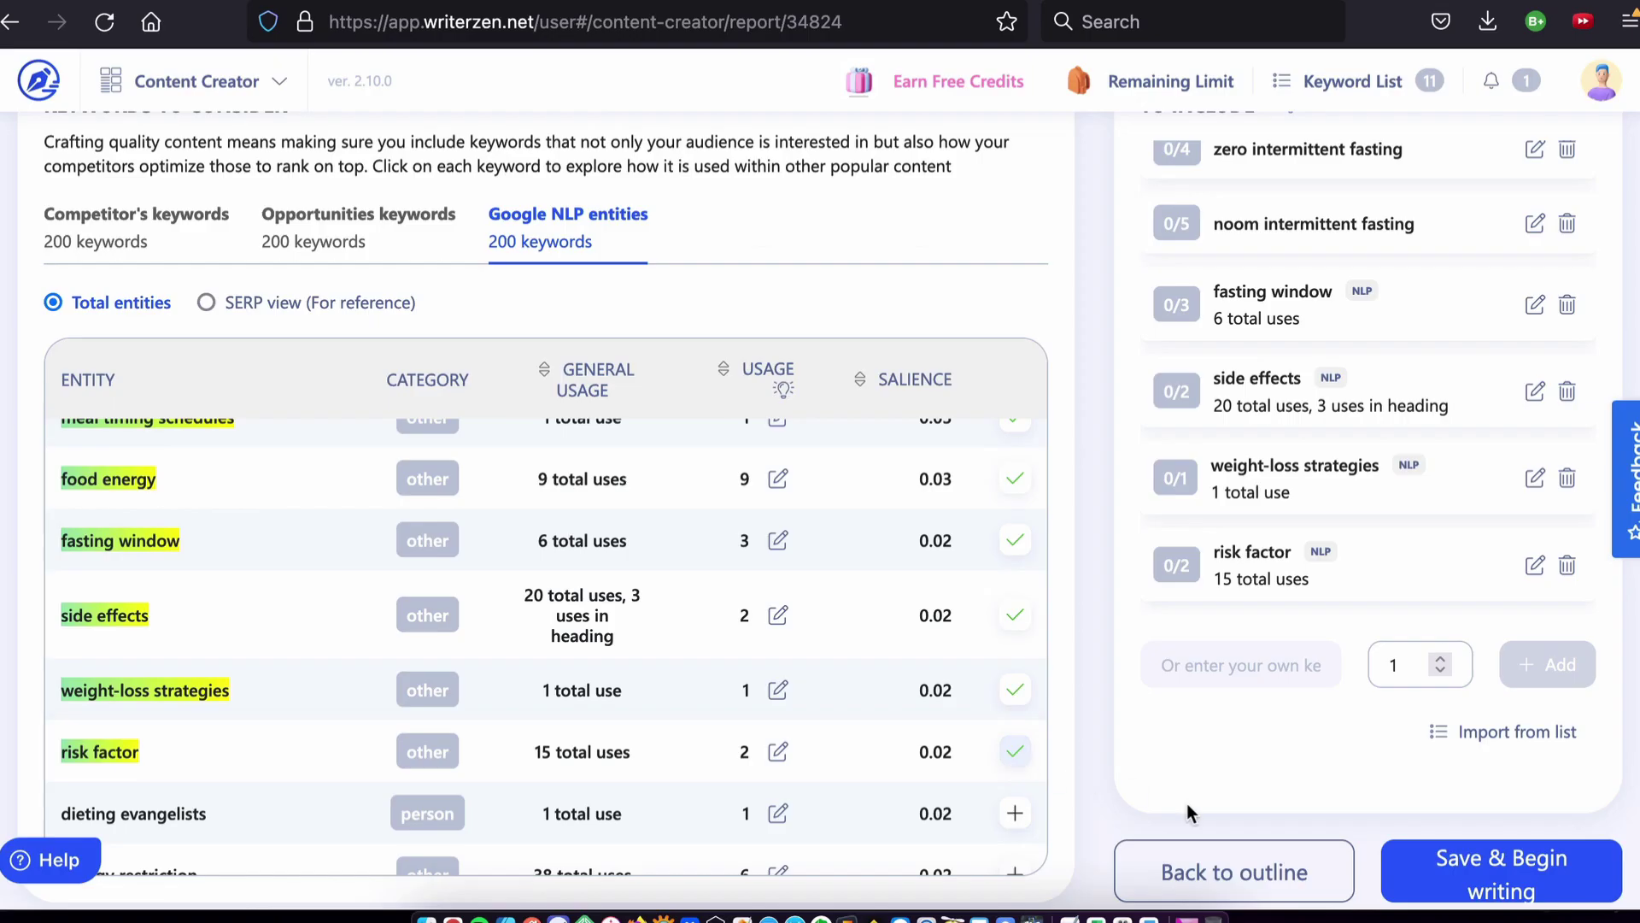
- Save the keywords to begin writing, and copy the prepared outline into the content editor in fullscreen view
left_click(1463, 864)
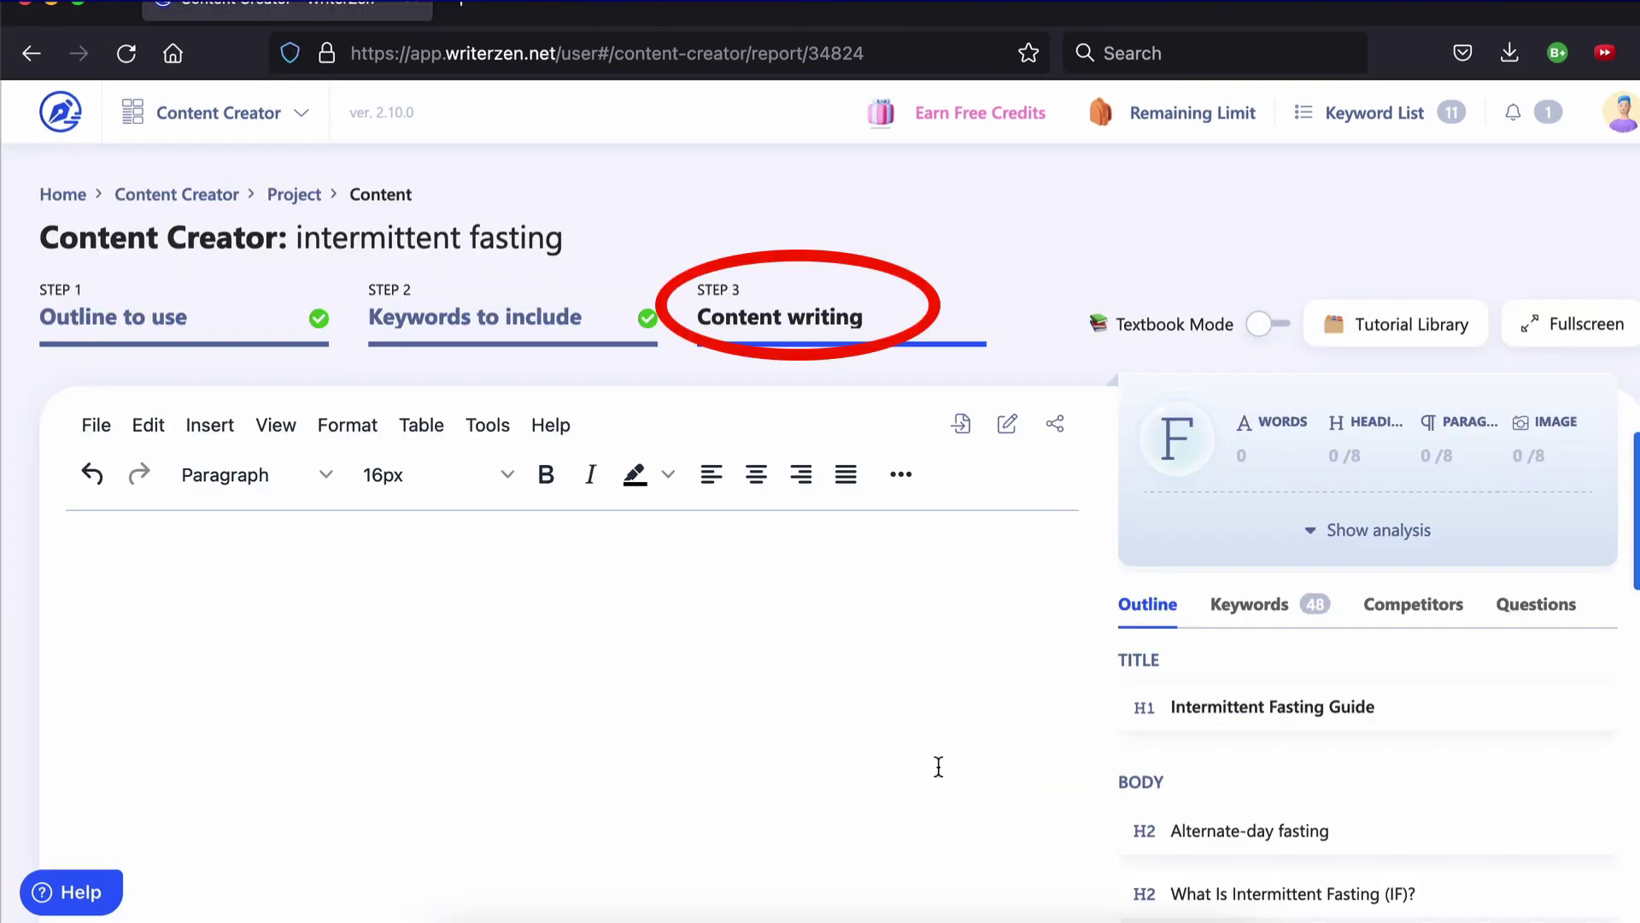
left_click(1582, 333)
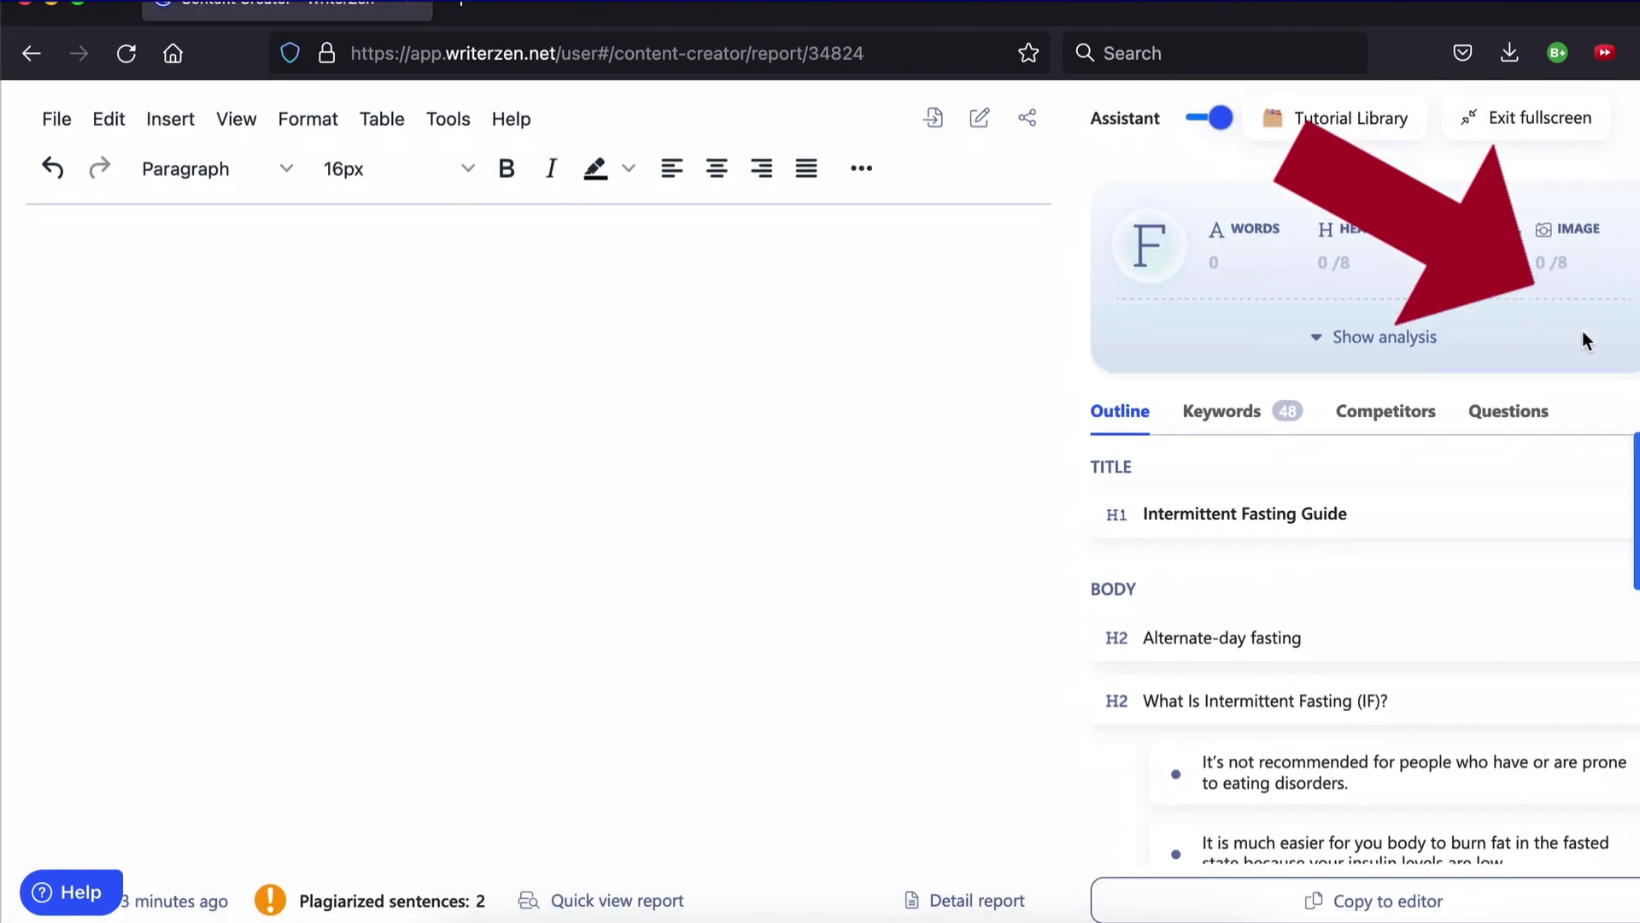
left_click(1411, 894)
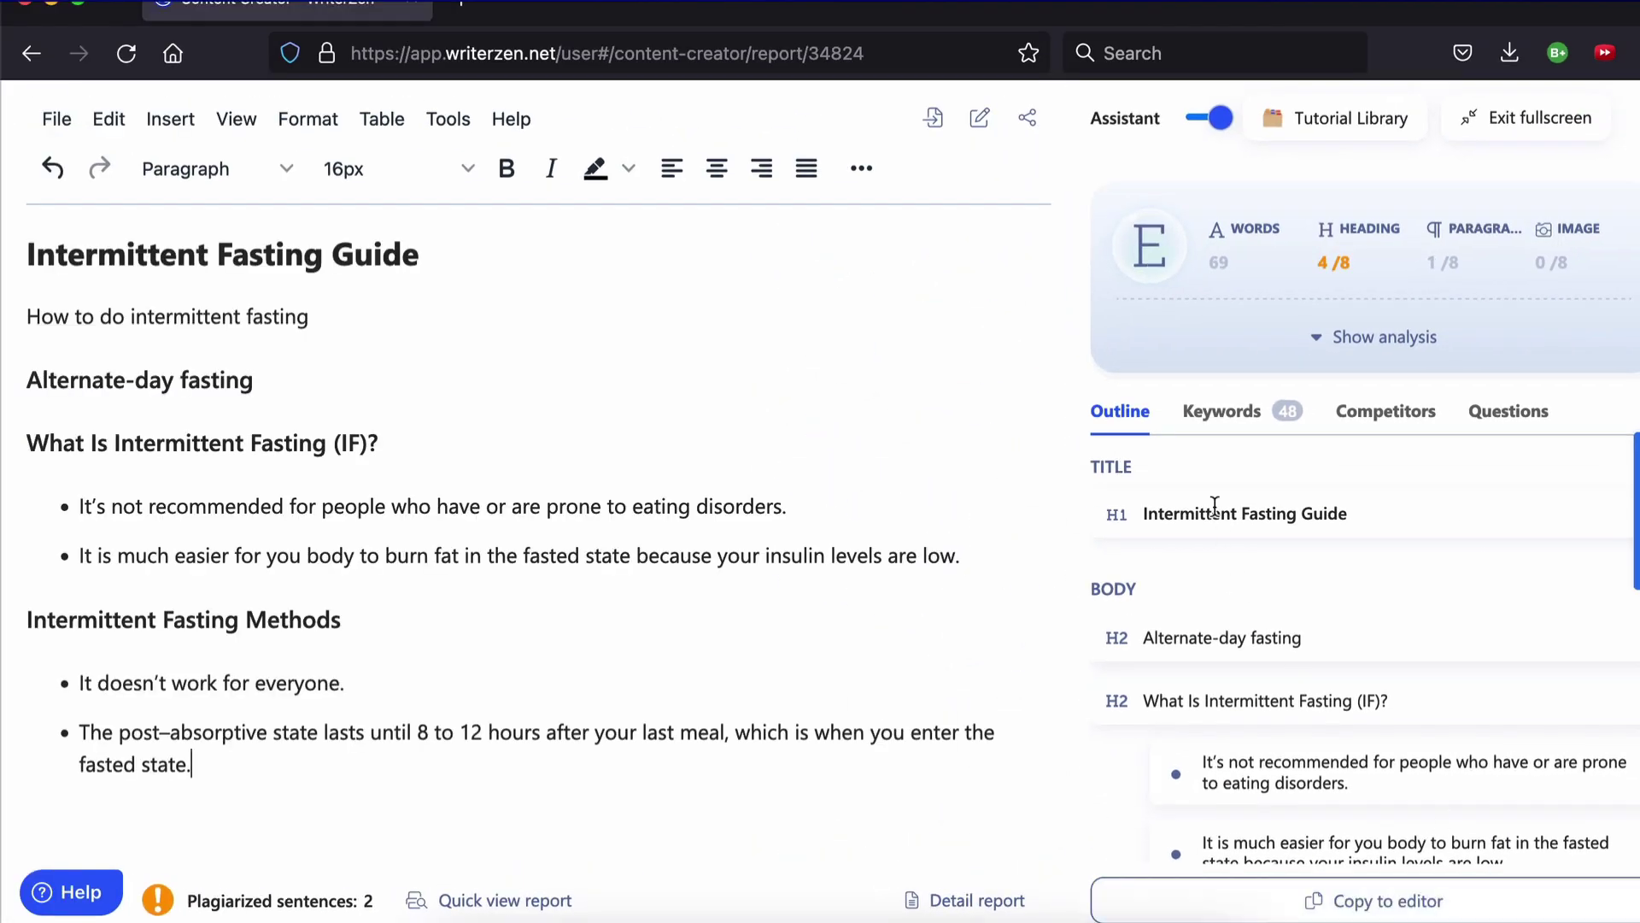
- With the keywords to include shown, extend the line under the title with "as a weight loss program"
left_click(1223, 412)
type("as a weight loss pr")
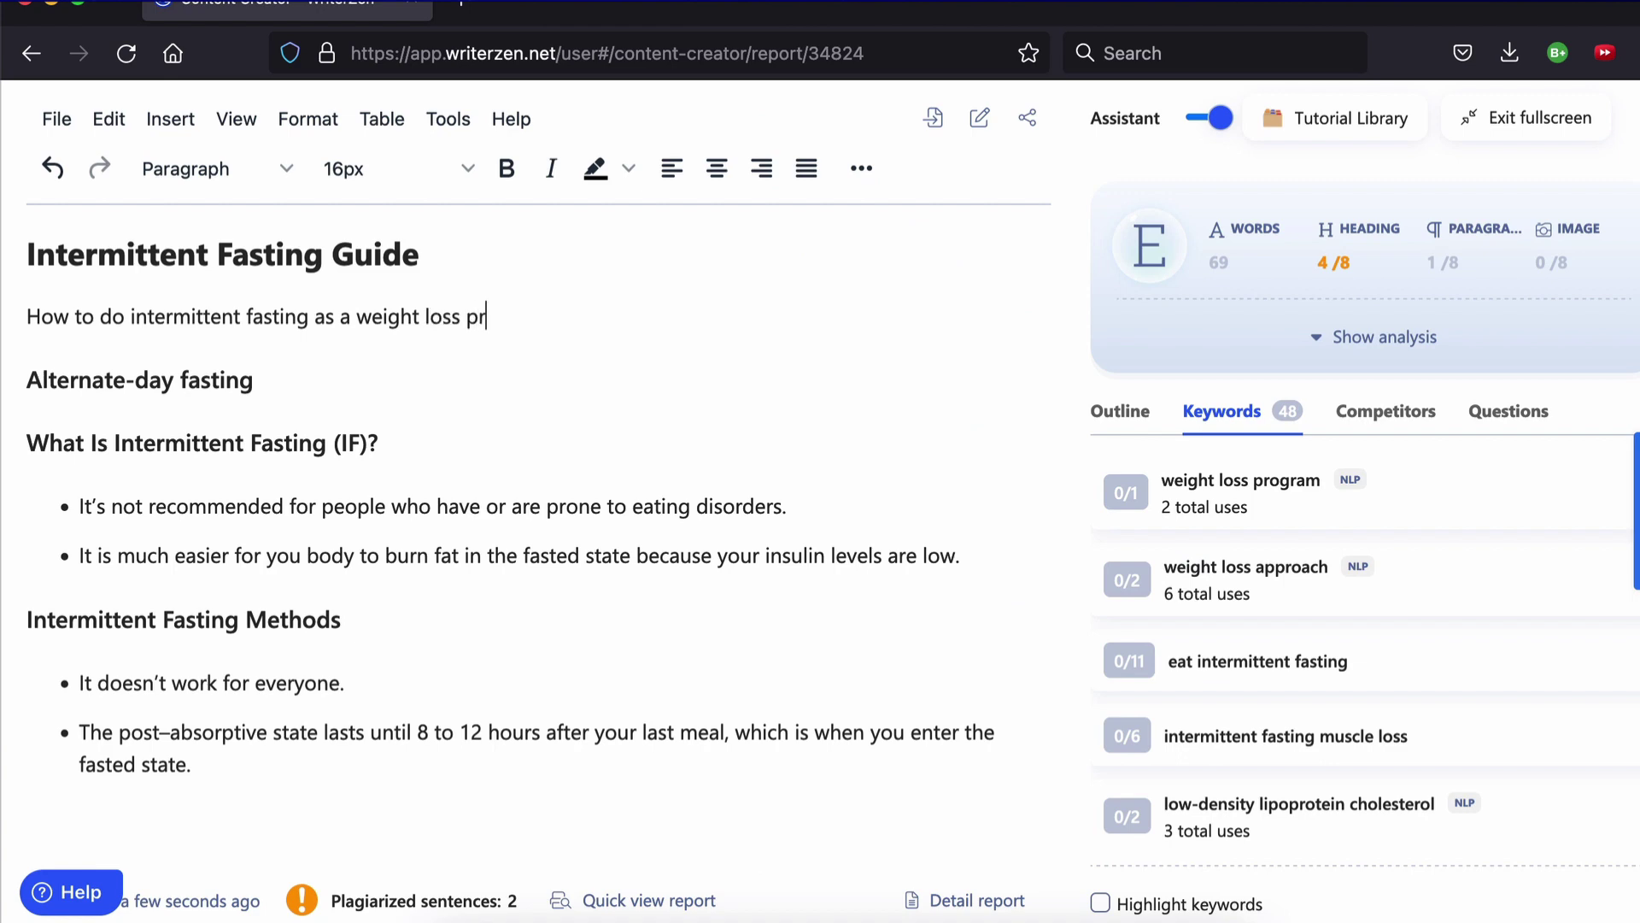
type("ogram")
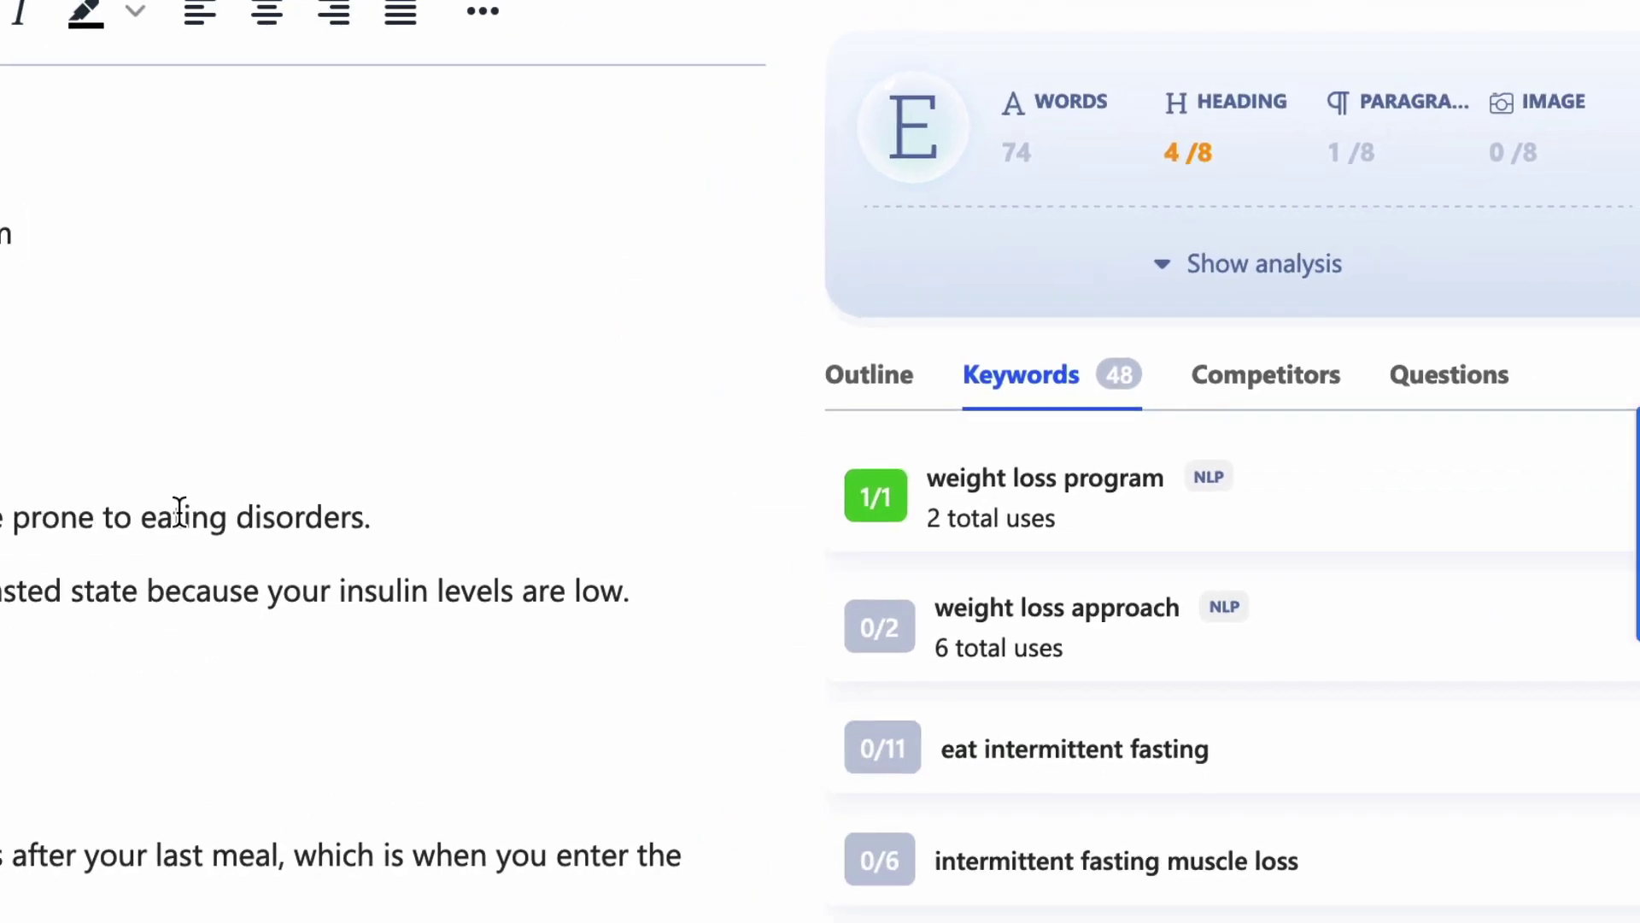
- Review the competitors' articles and insert the People also ask question "what intermittent fasting do ?" as a heading at the article's end
left_click(1225, 392)
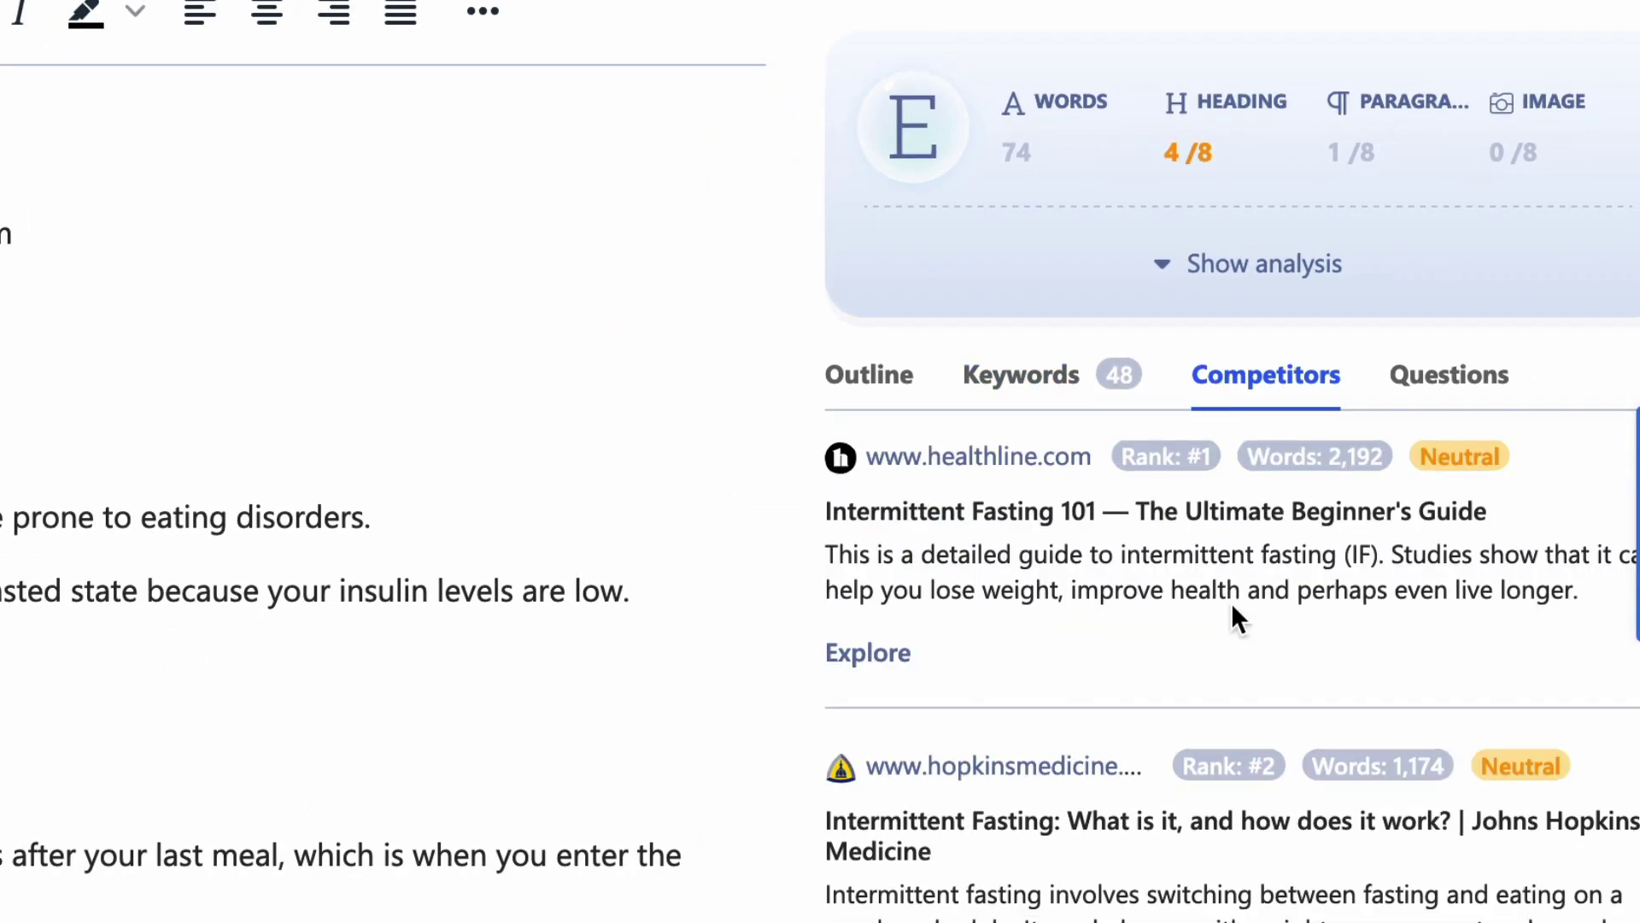
scroll(1232, 602, "down", 10)
scroll(1232, 603, "up", 10)
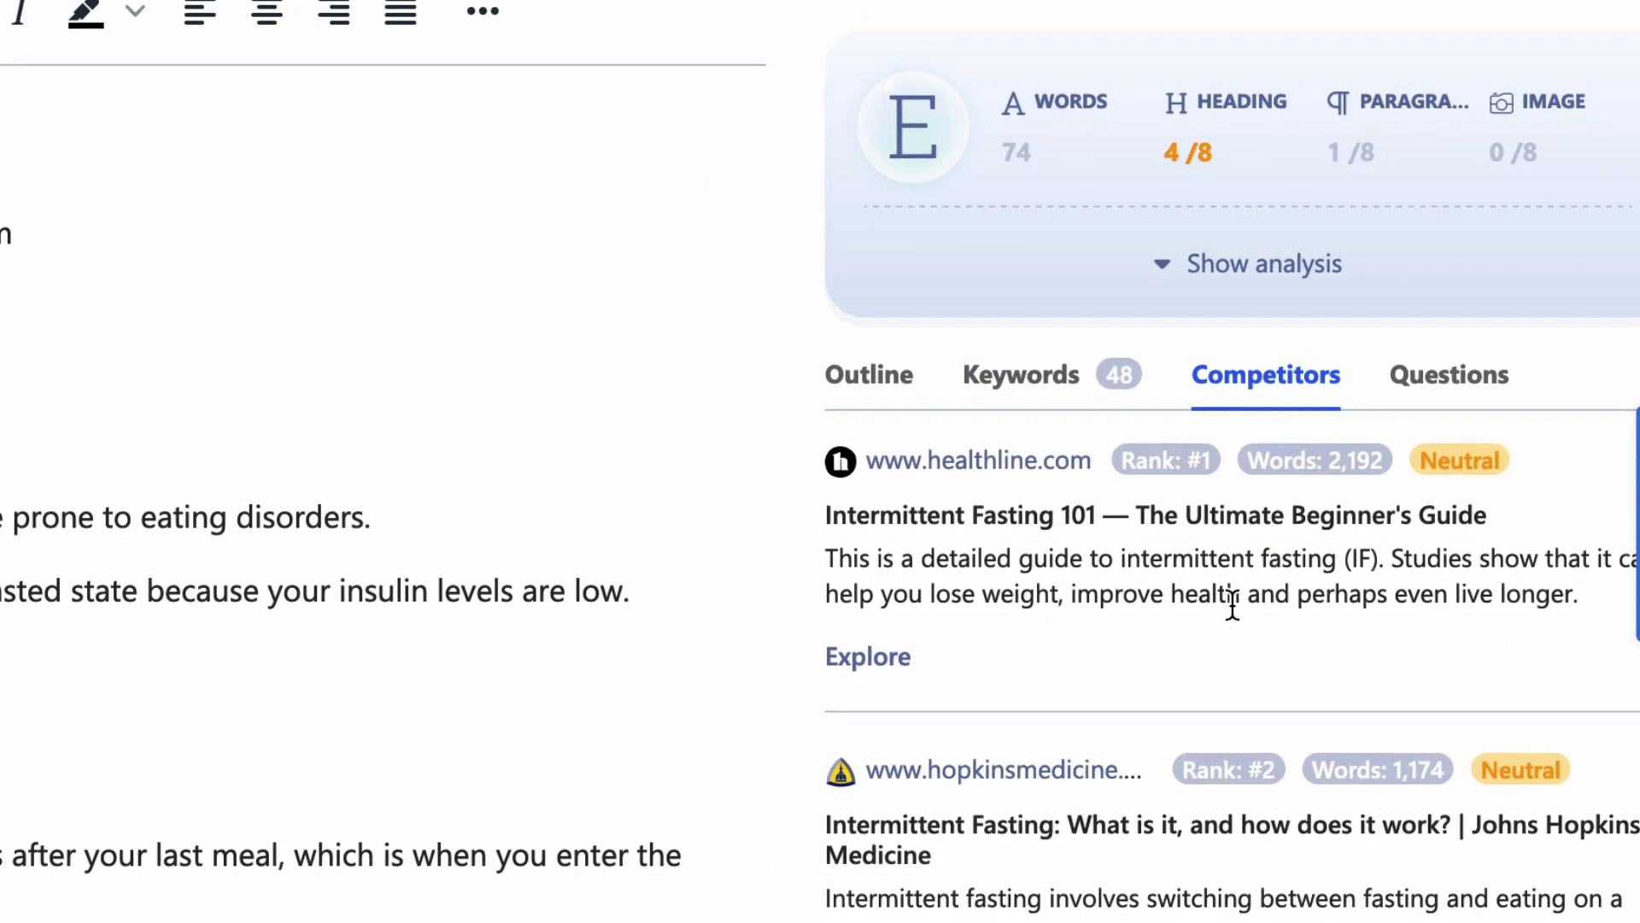
left_click(1464, 394)
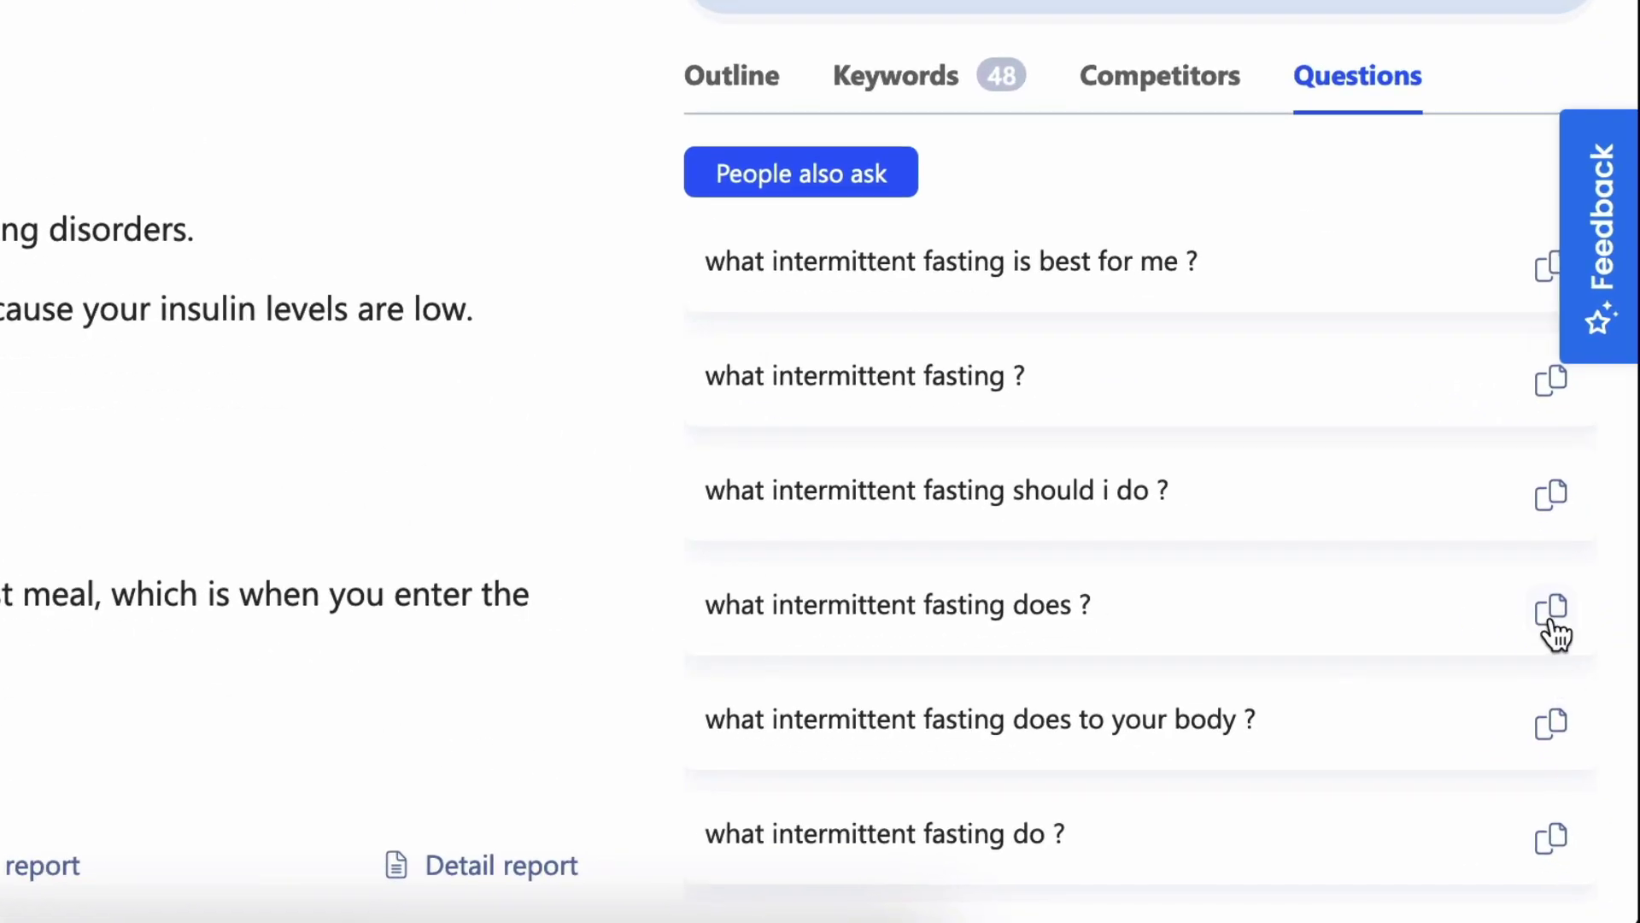
left_click(1550, 628)
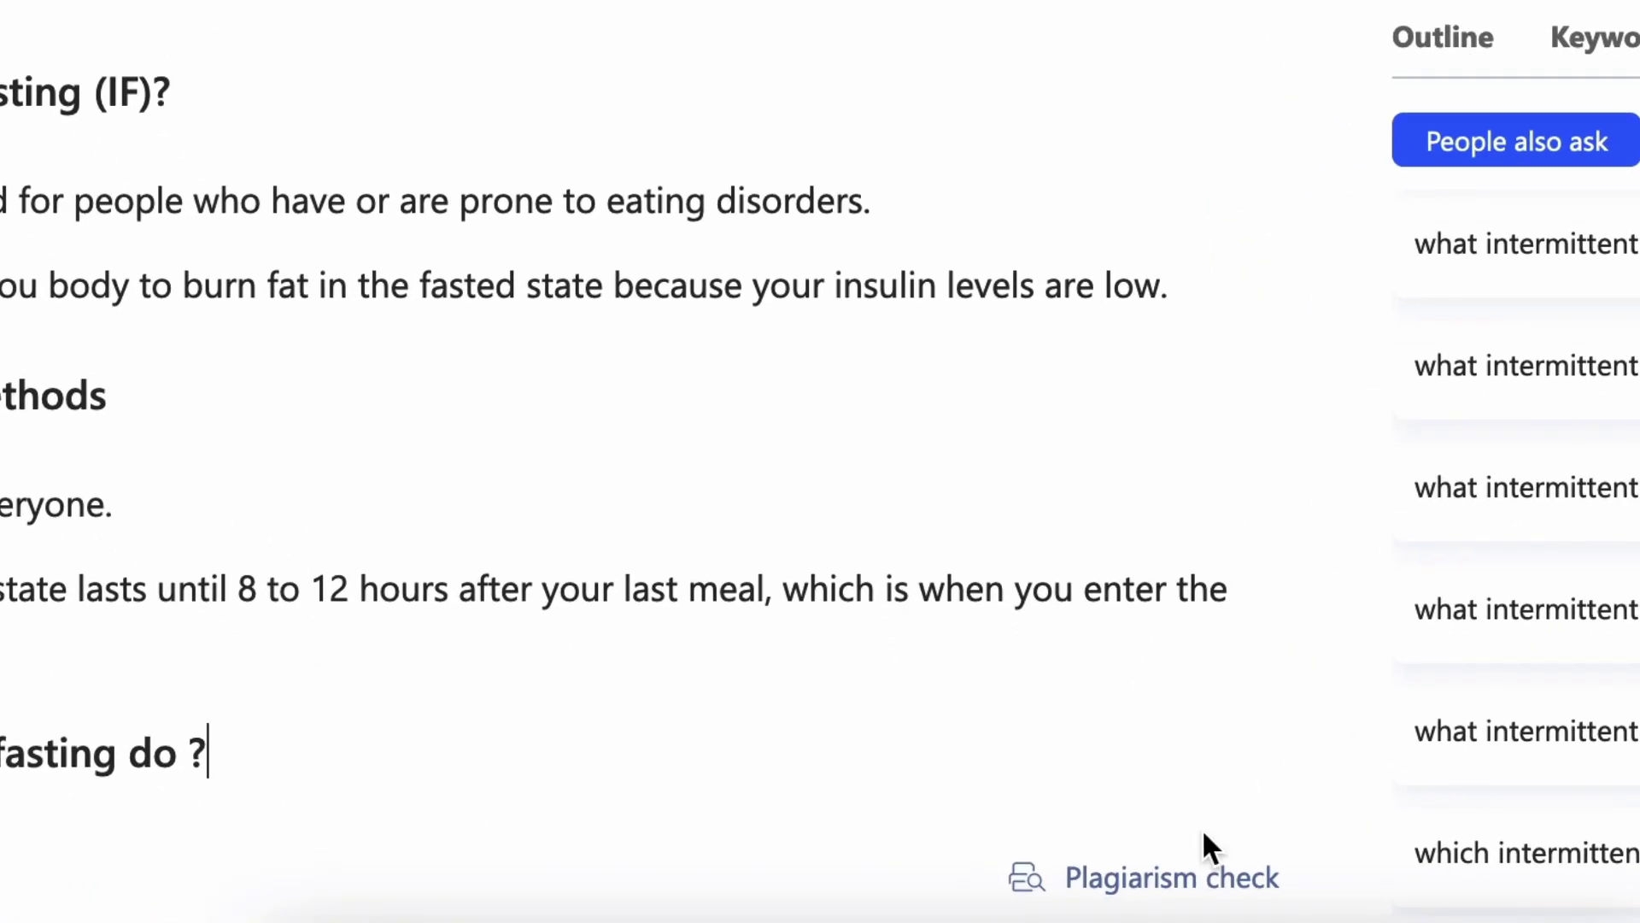
- Start a plagiarism check of the article's content
left_click(1171, 876)
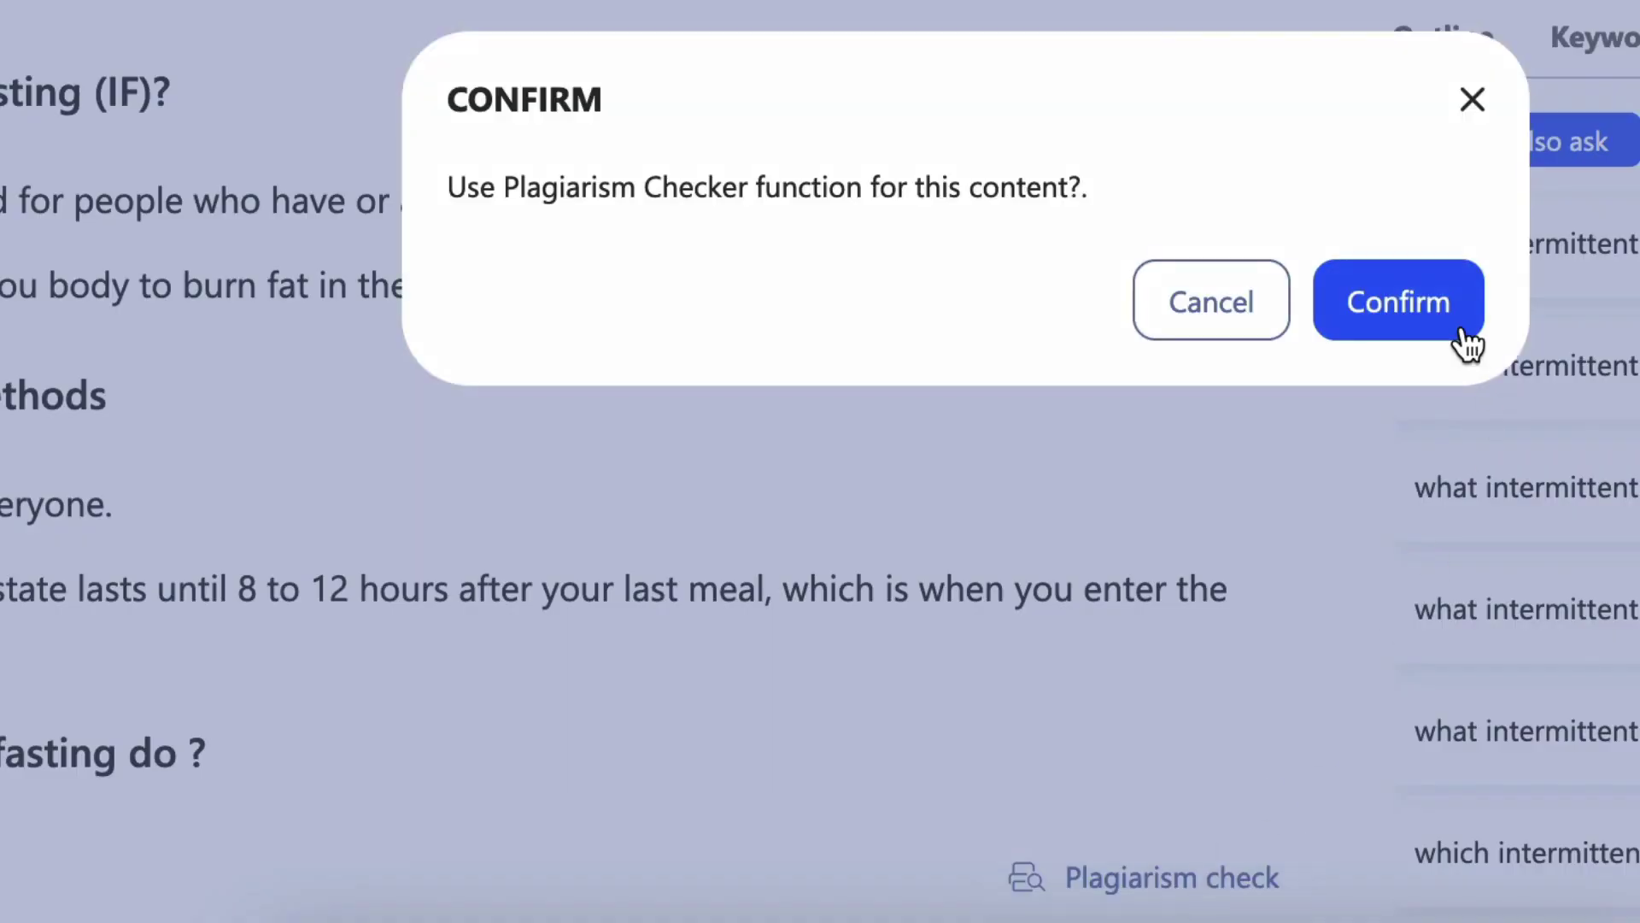